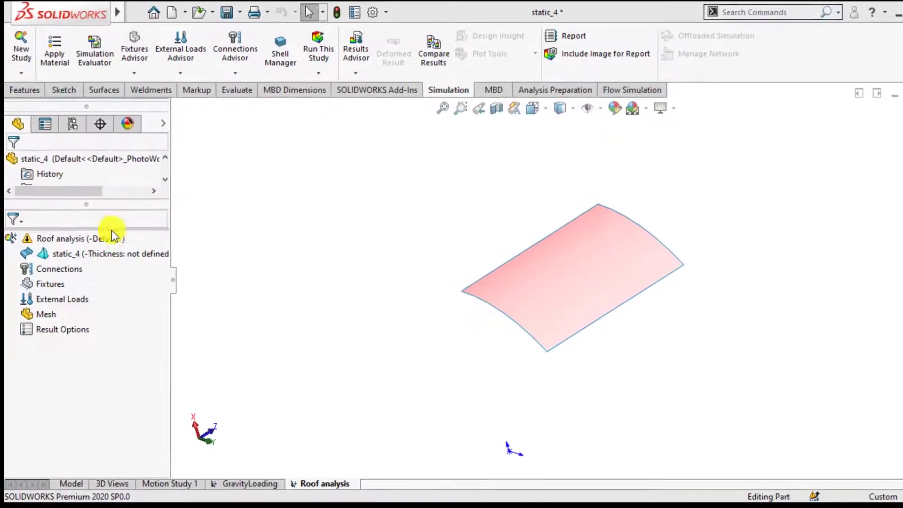
Open the material definition of the static_4 shell and select Roof Mat from My materials in the Custom Materials library.
left_click(107, 254)
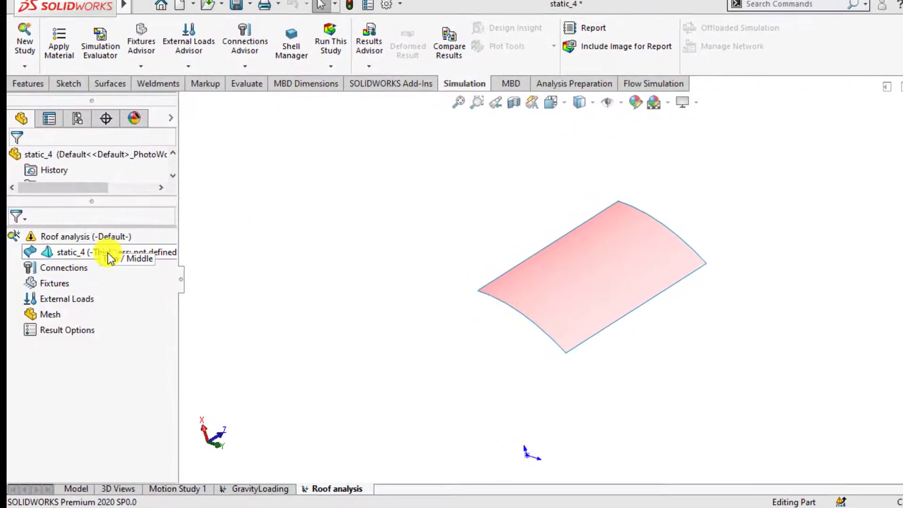
right_click(108, 253)
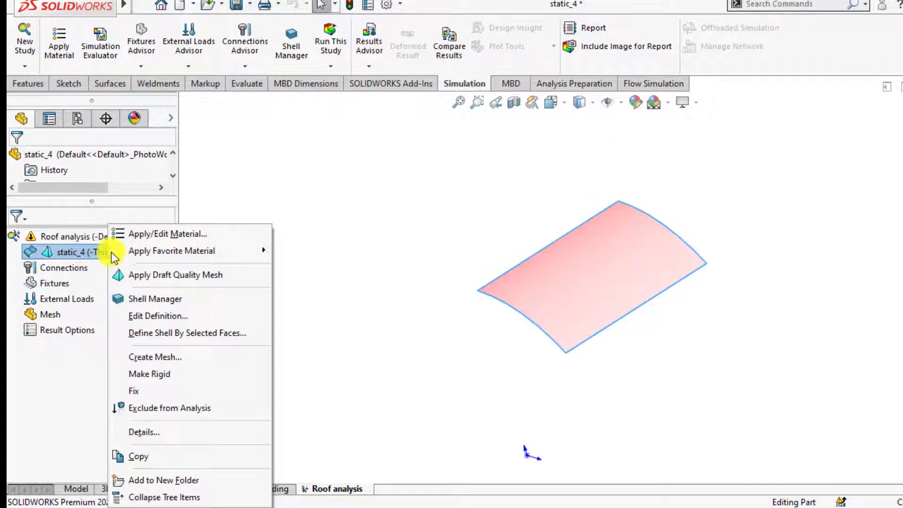
left_click(152, 236)
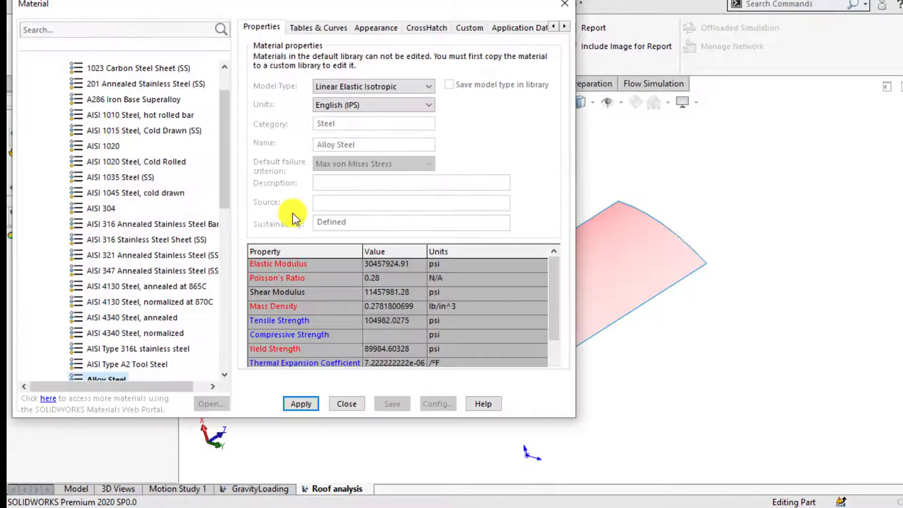
scroll(56, 122, "up", 1)
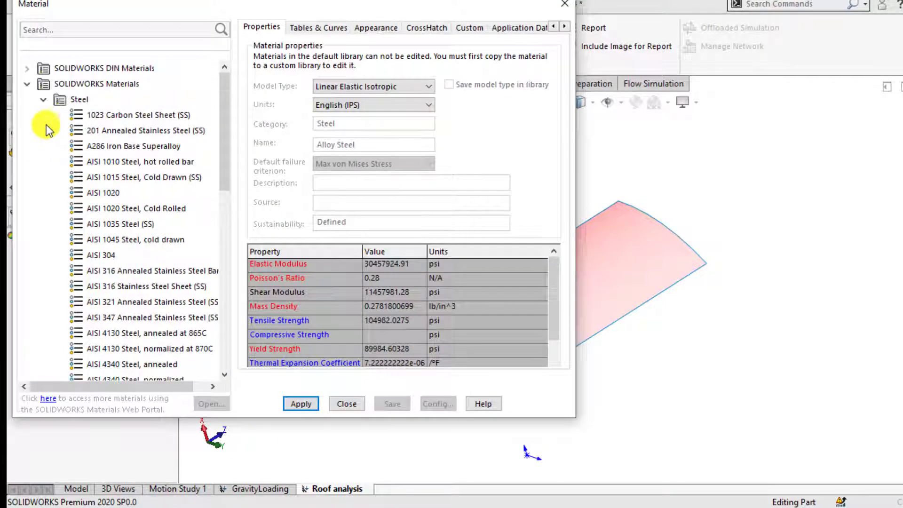
left_click(42, 99)
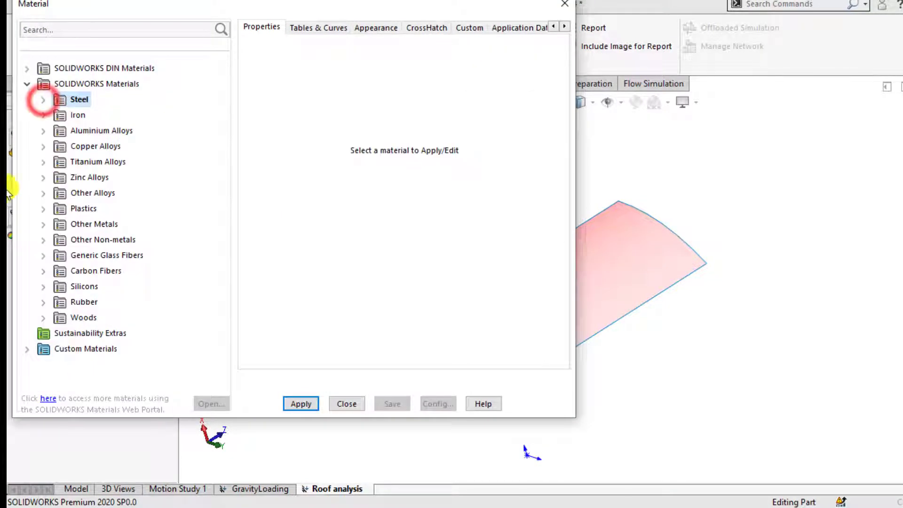
left_click(34, 349)
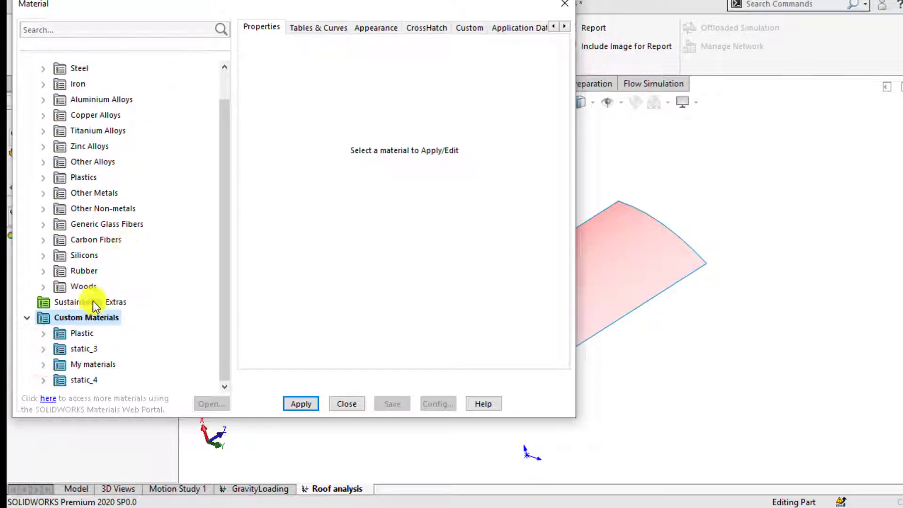
left_click(43, 365)
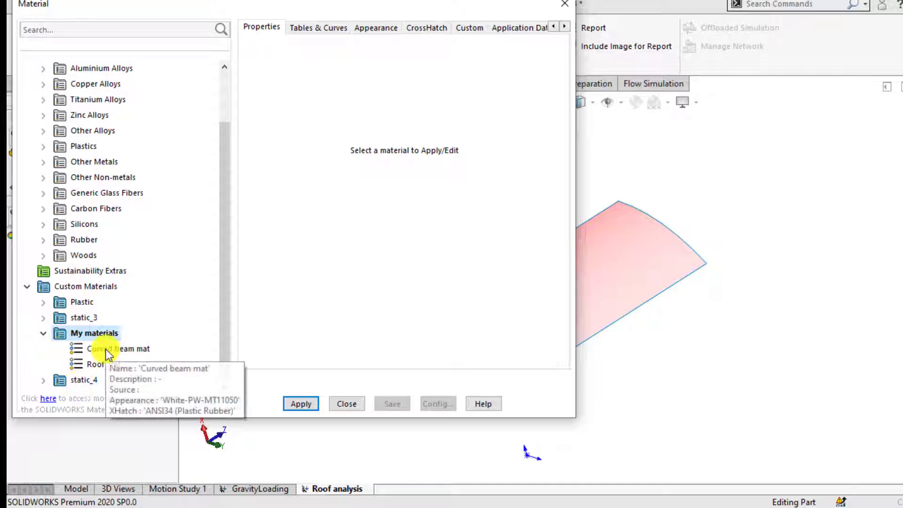
left_click(99, 366)
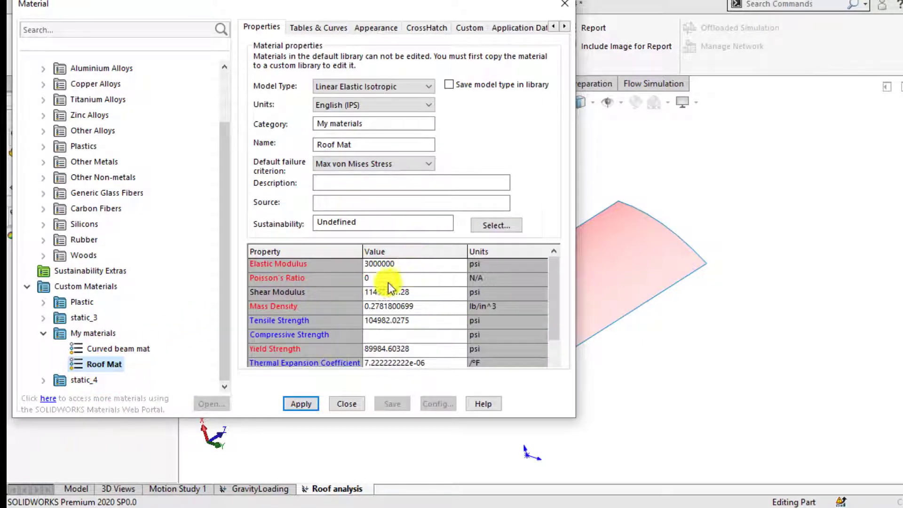
Set the mass density of Roof Mat to 0.2083 lb/in^3 and apply the material to the shell.
double_click(414, 306)
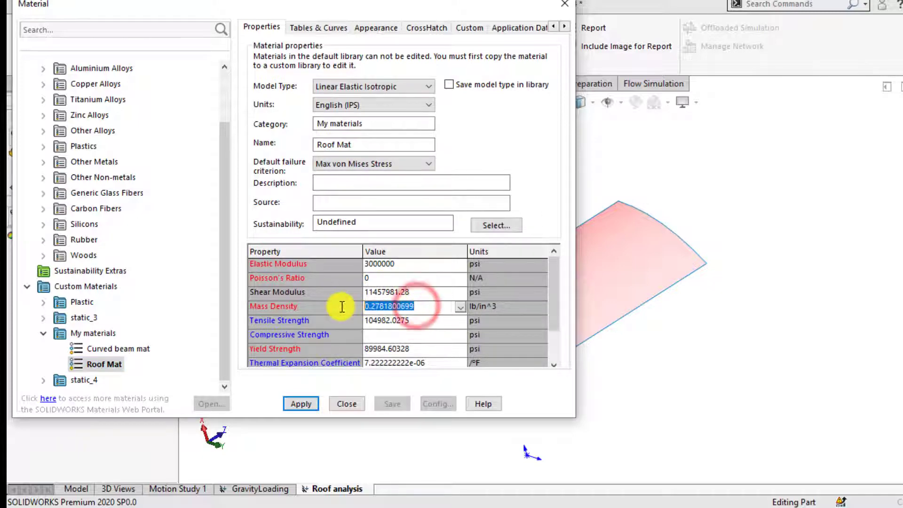
type(".2")
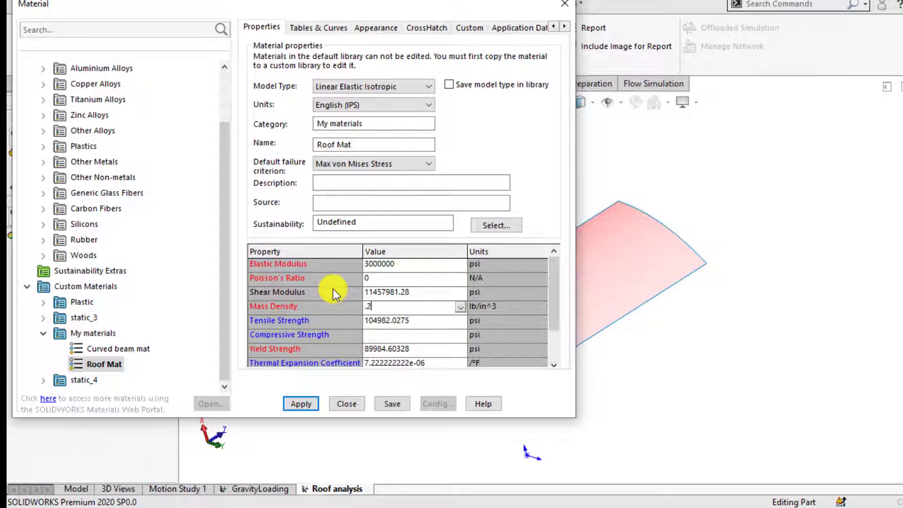
type("083")
left_click(424, 260)
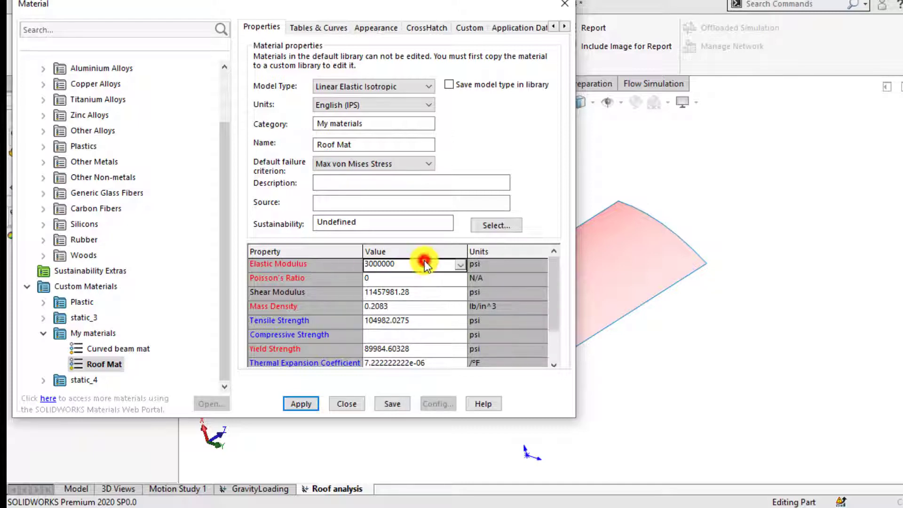
left_click(307, 403)
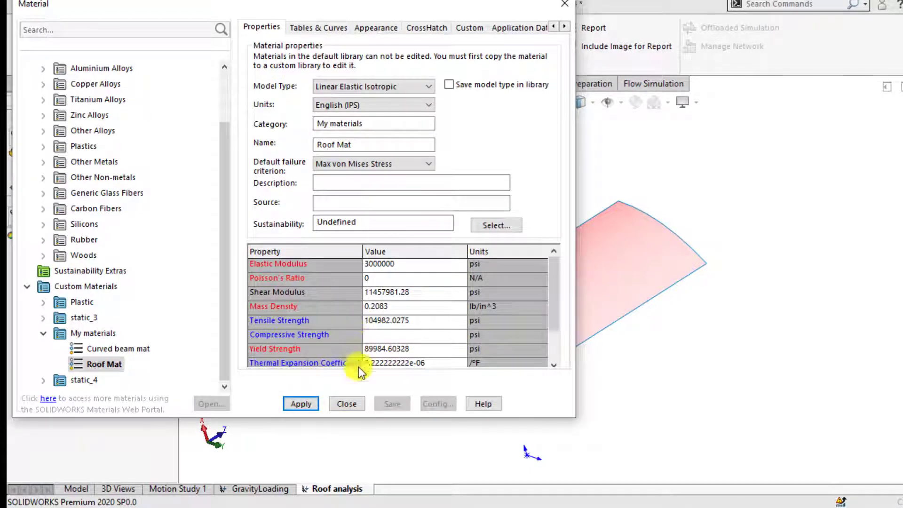
left_click(348, 403)
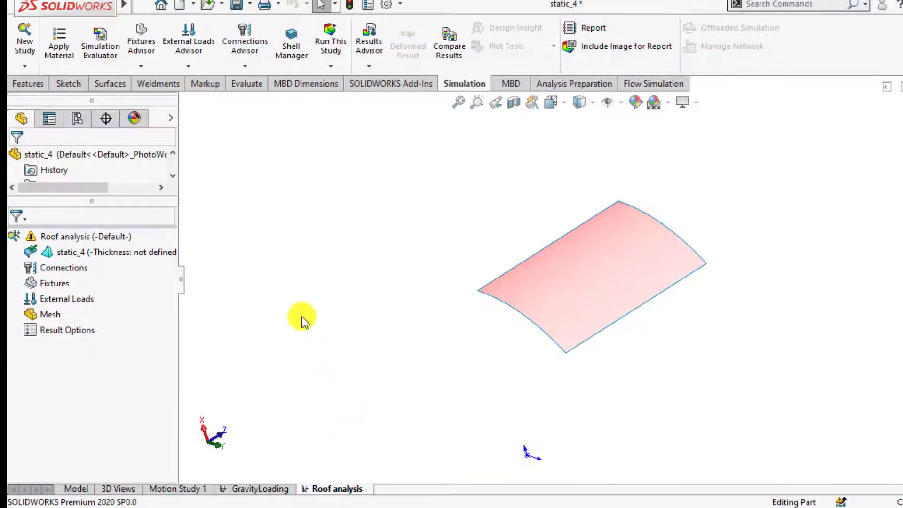
Define the static_4 body as a thin shell with a thickness of 0.25 ft.
right_click(111, 251)
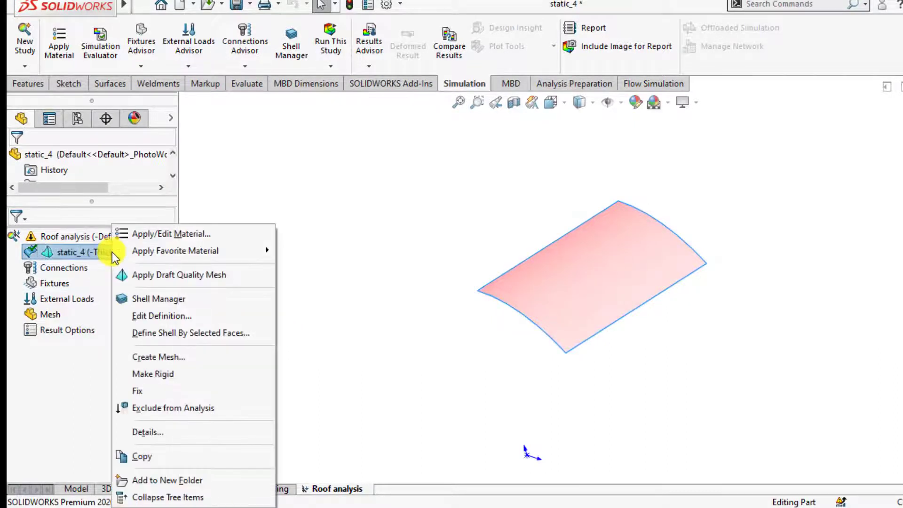
left_click(148, 317)
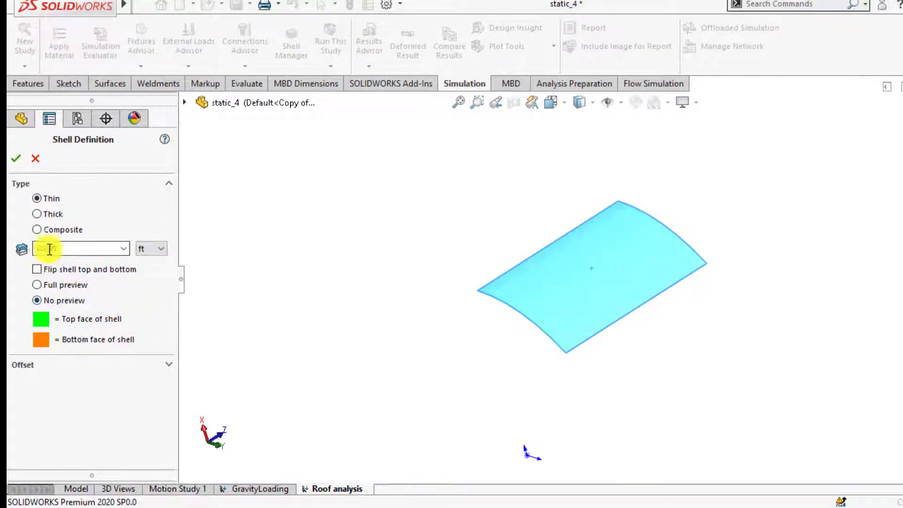
double_click(66, 248)
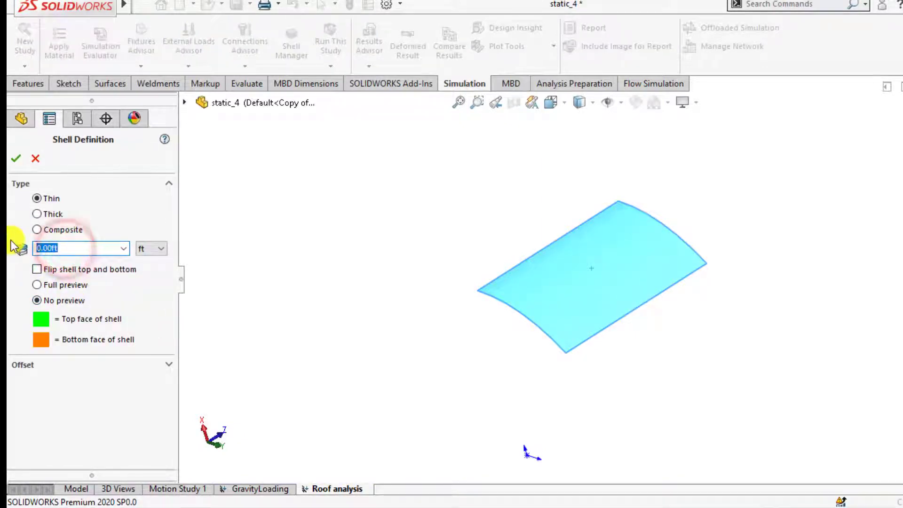
type(".25")
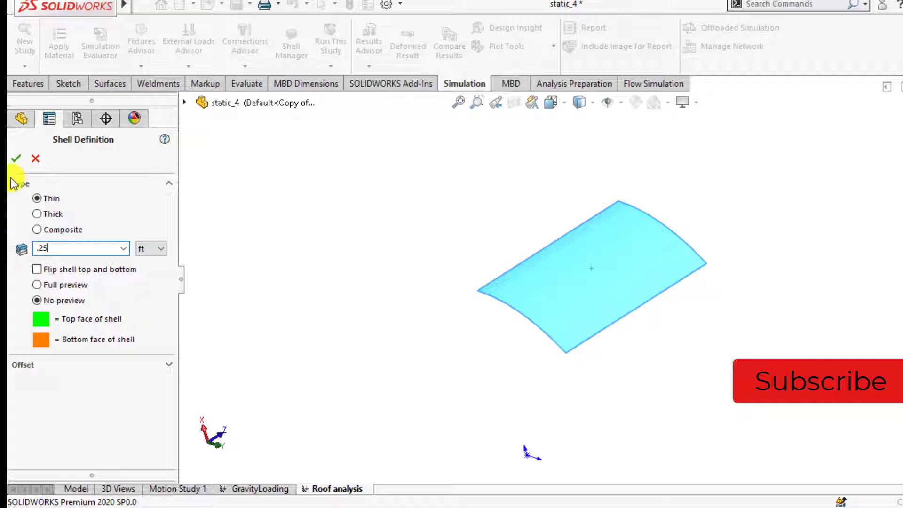
left_click(17, 159)
left_click(355, 253)
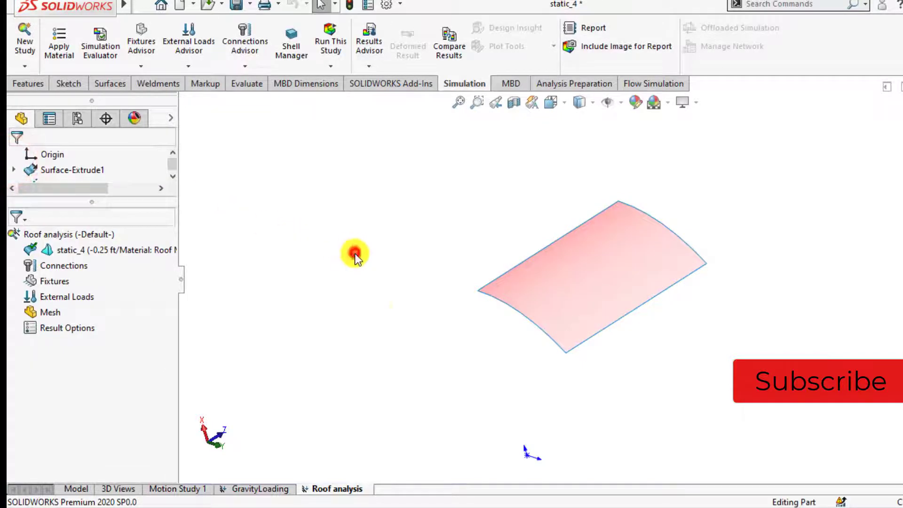
Start a Use Reference Geometry fixture on the roof's far curved edge, with the Front Plane as its reference.
scroll(590, 297, "down", 2)
scroll(574, 299, "up", 1)
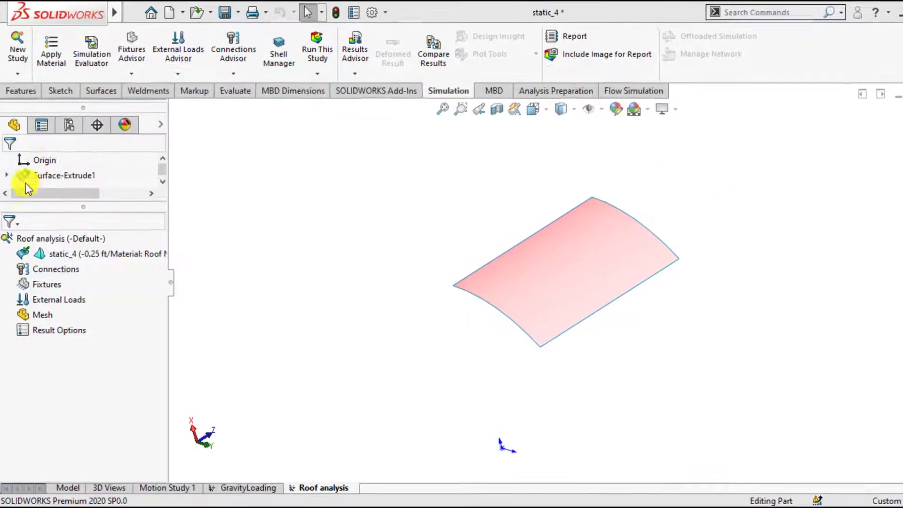
right_click(43, 293)
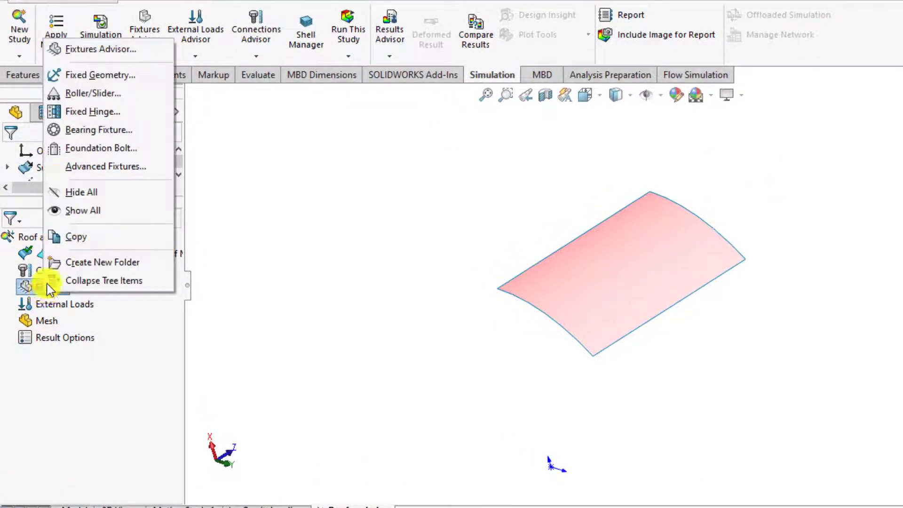
left_click(88, 77)
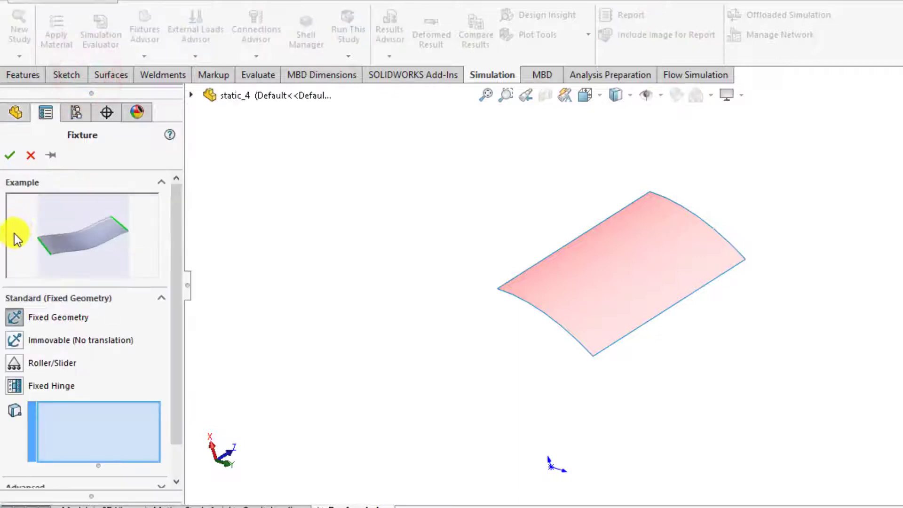
left_click_drag(179, 330, 173, 394)
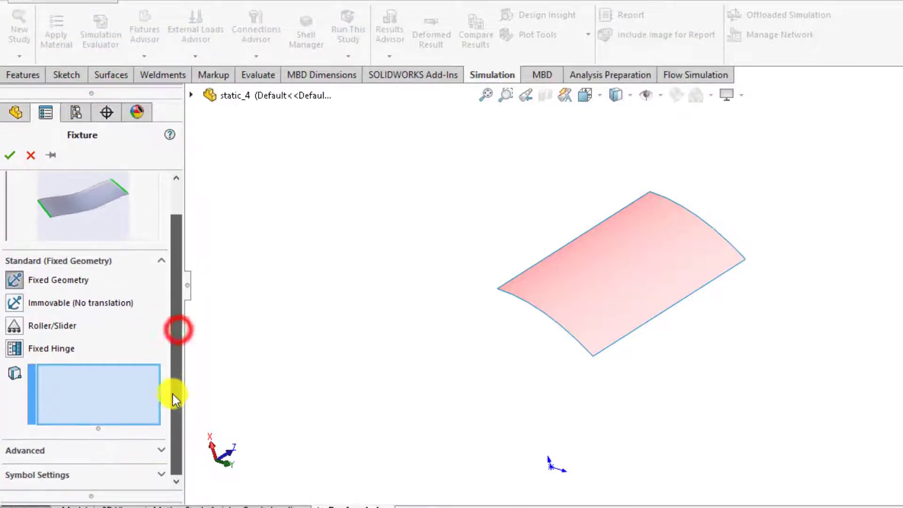
left_click(25, 452)
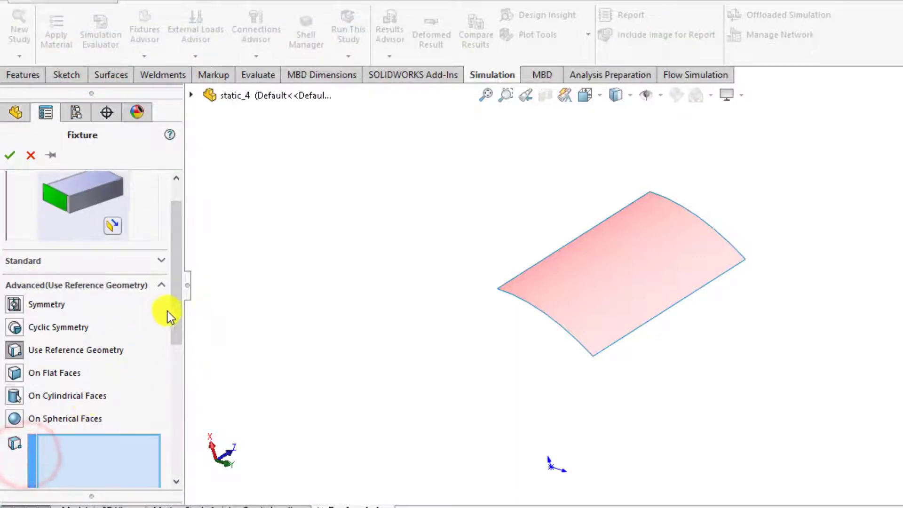
left_click(14, 353)
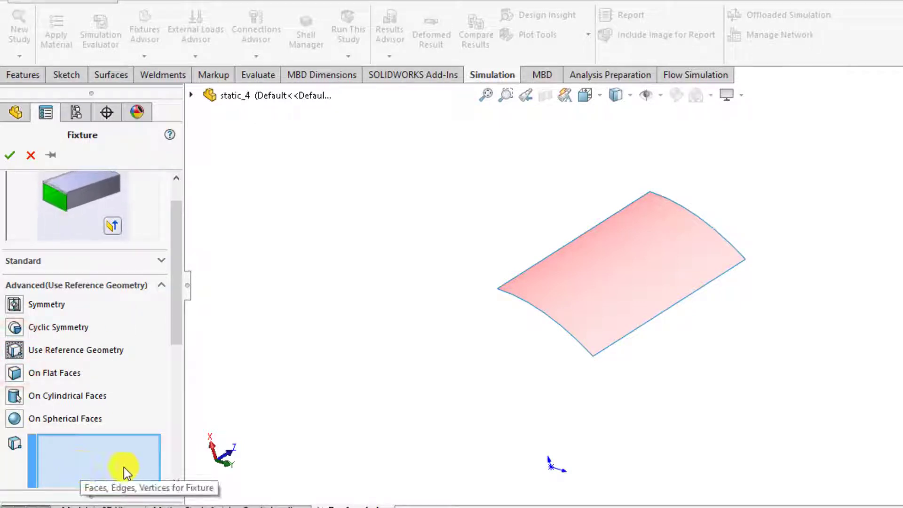
left_click(715, 230)
left_click_drag(180, 279, 175, 360)
left_click(74, 347)
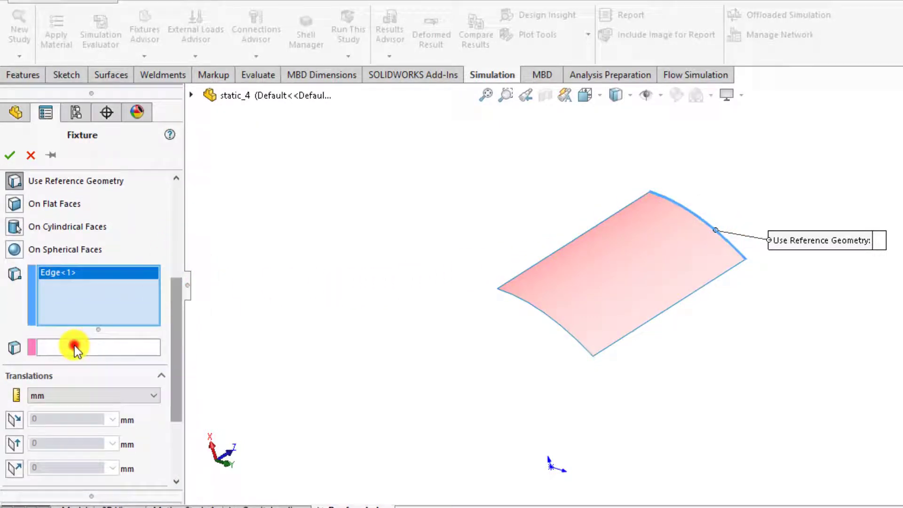
left_click(191, 95)
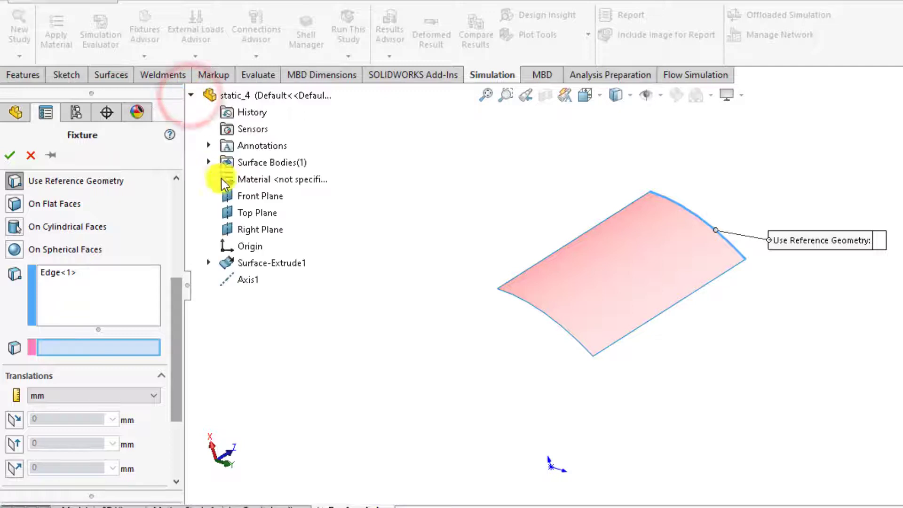
left_click(244, 197)
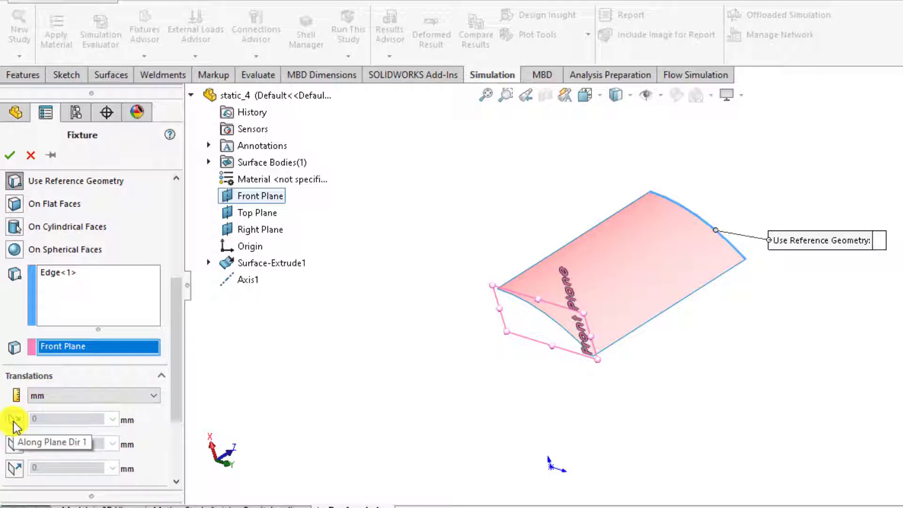
Restrain the edge's translation normal to the plane at 0 mm and its rotations along plane direction 1 and normal to the plane at 0 rad.
left_click_drag(173, 391, 174, 425)
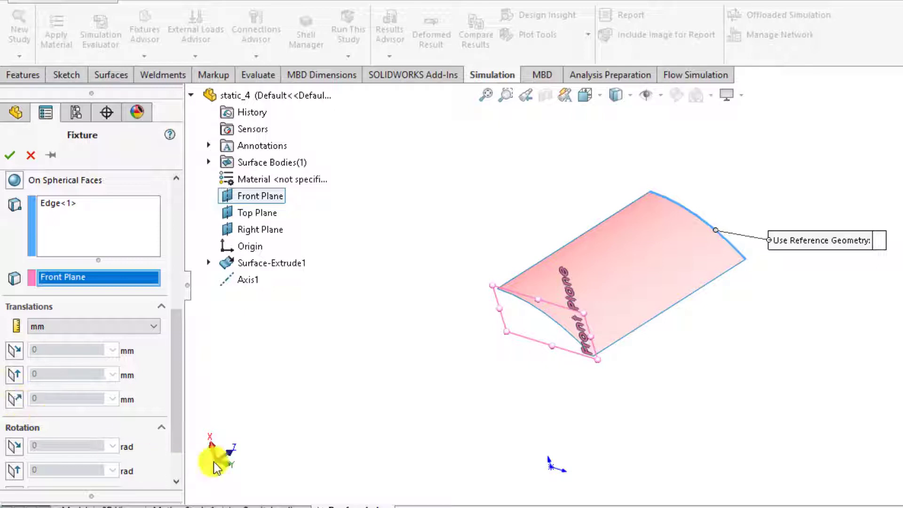
left_click(17, 400)
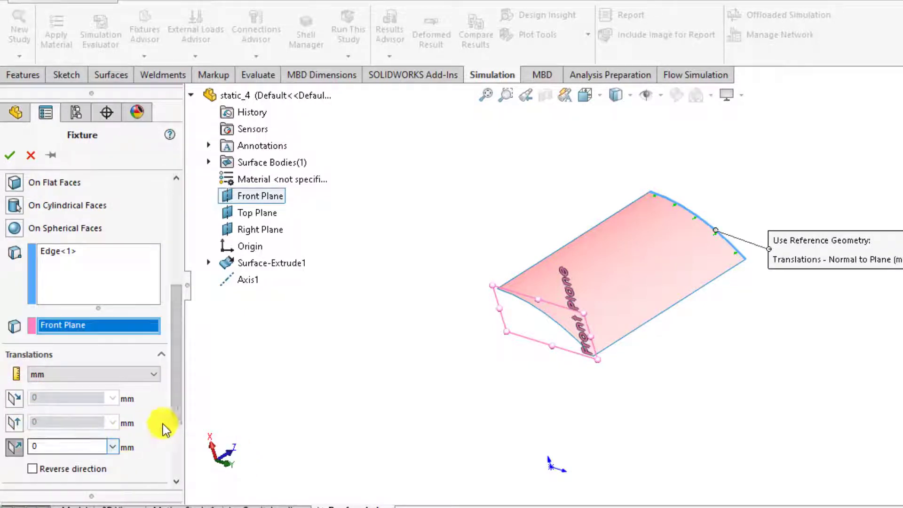
left_click_drag(178, 403, 179, 469)
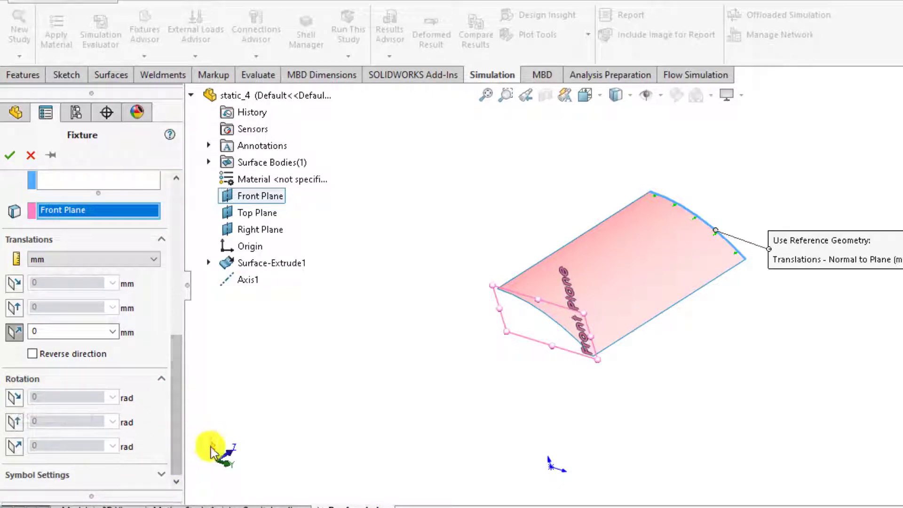
left_click(19, 398)
left_click_drag(178, 390, 178, 460)
left_click(15, 447)
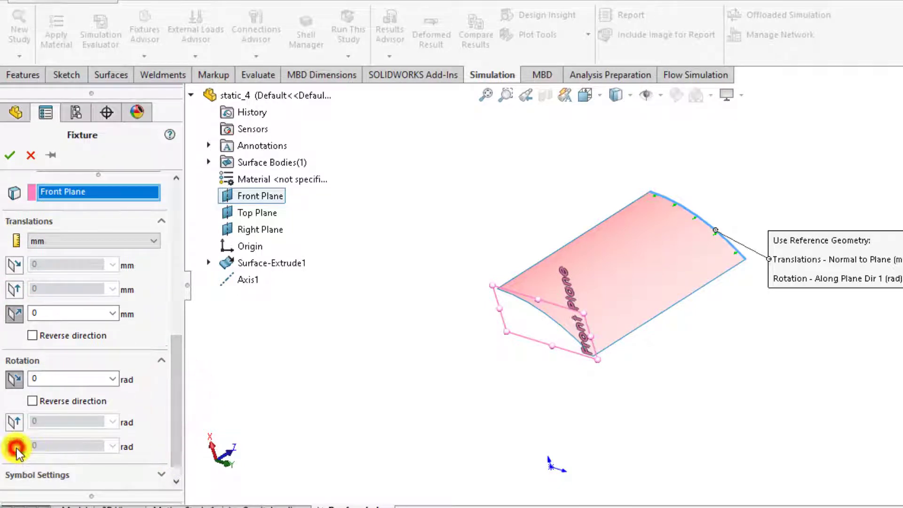
Recolour the far-edge fixture's symbols dark blue.
left_click_drag(179, 396, 179, 439)
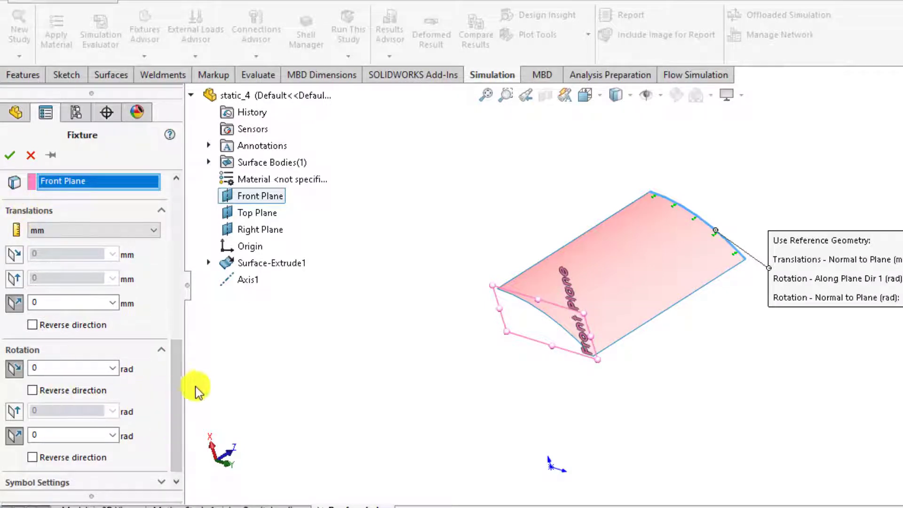
left_click_drag(175, 374, 173, 427)
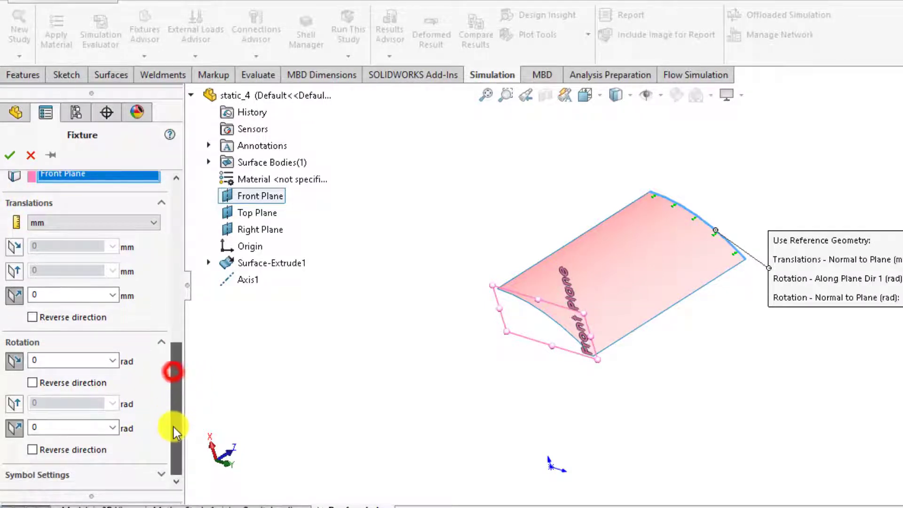
left_click(63, 473)
left_click_drag(179, 408, 180, 466)
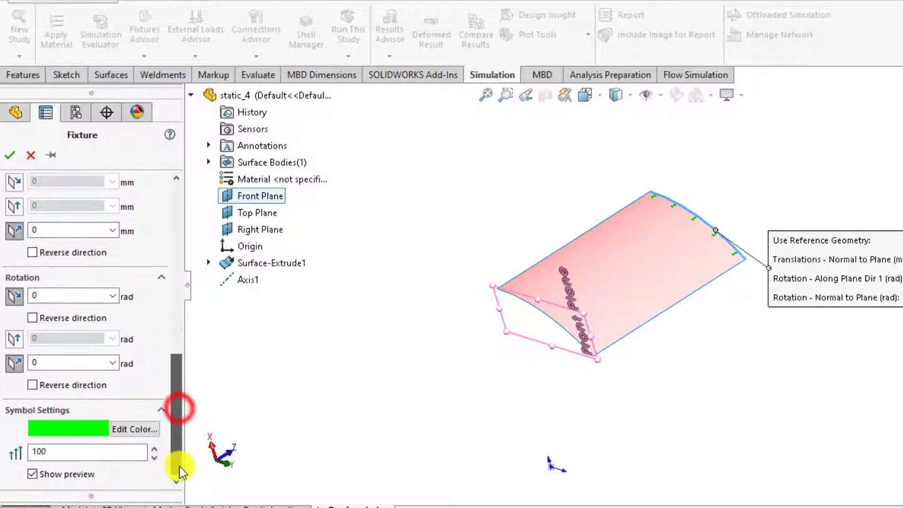
left_click(135, 428)
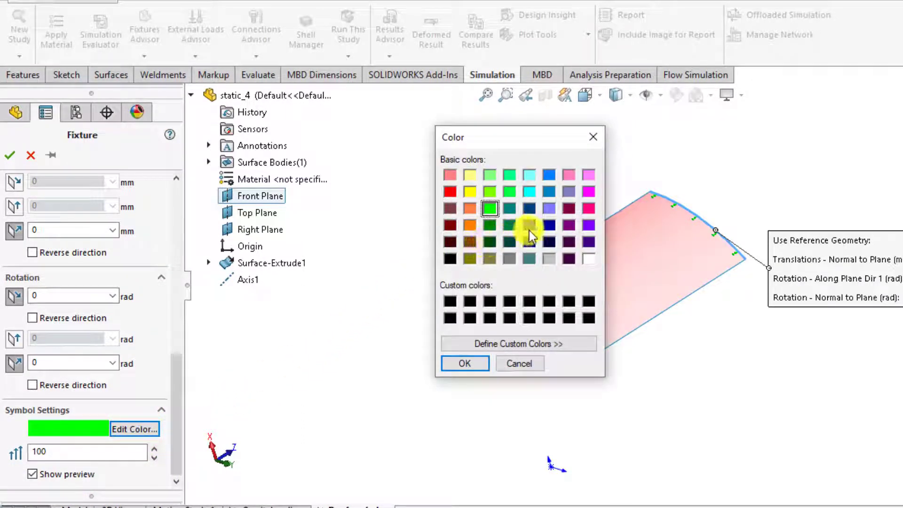
left_click(528, 209)
left_click(453, 363)
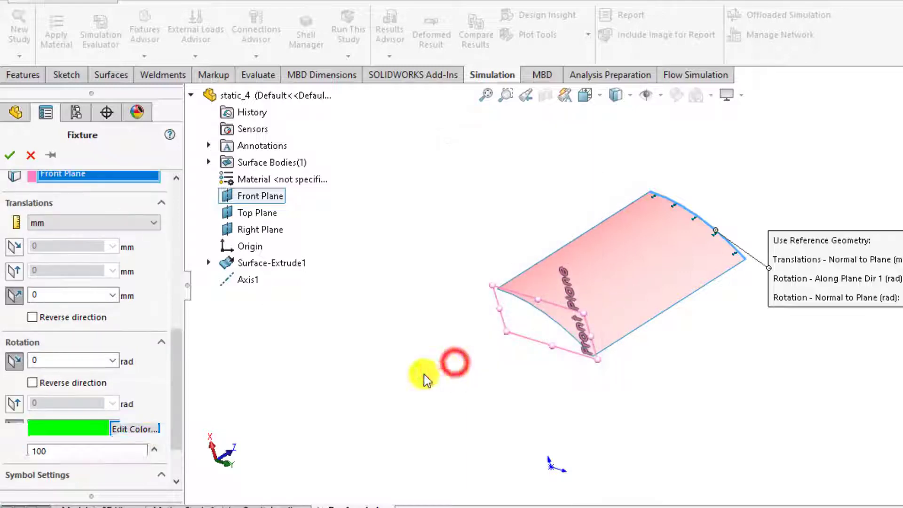
Set the far-edge fixture's symbol size to 200 and its colour to black, and accept the fixture.
left_click_drag(178, 403, 175, 478)
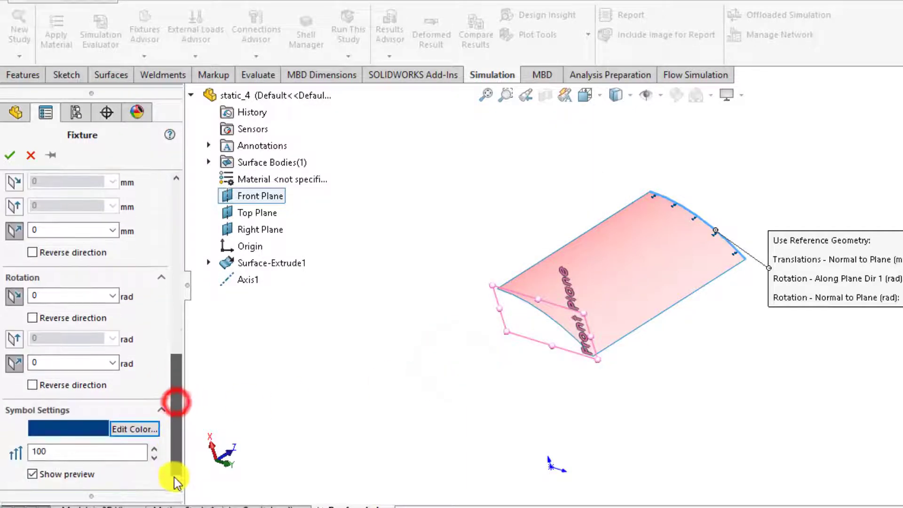
double_click(70, 450)
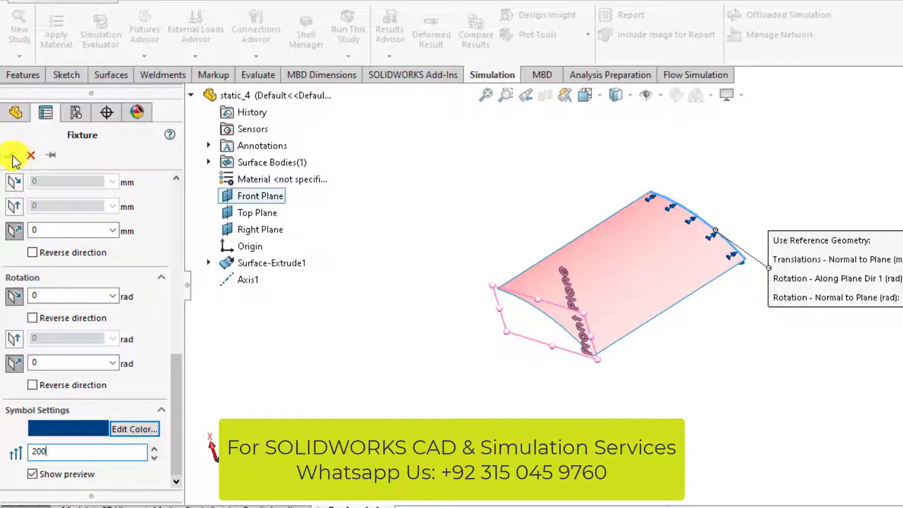
left_click(130, 433)
left_click(449, 301)
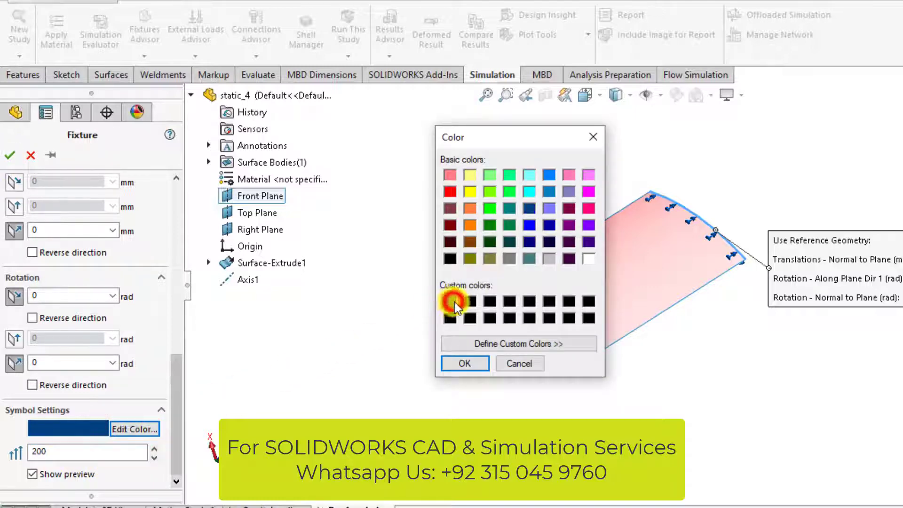
left_click(456, 365)
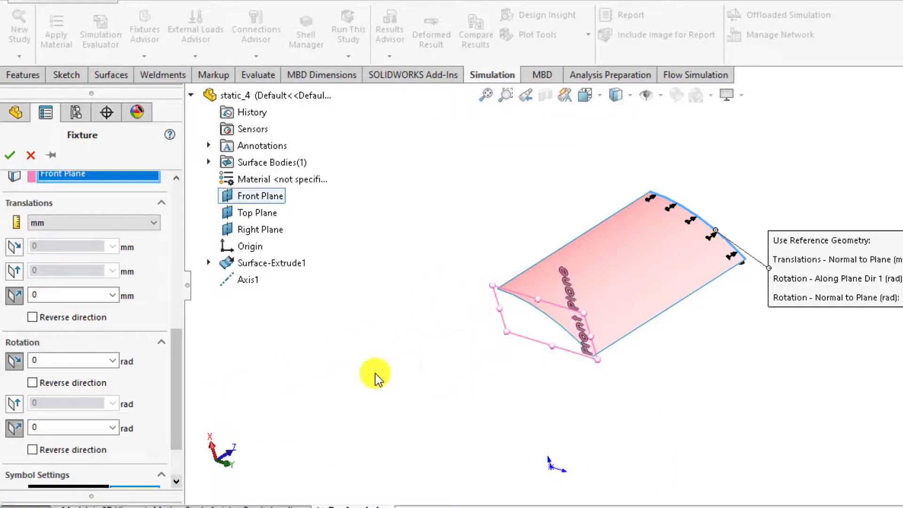
left_click(9, 154)
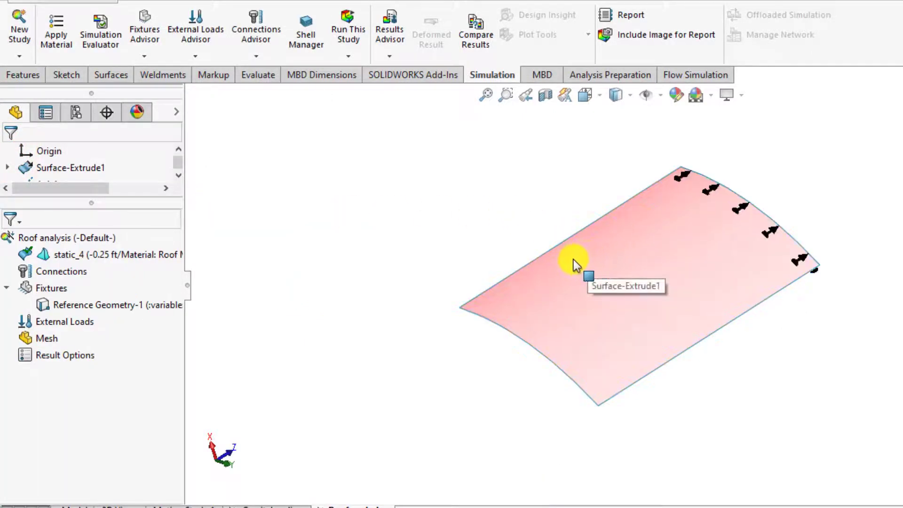
middle_click_drag(510, 213, 542, 241)
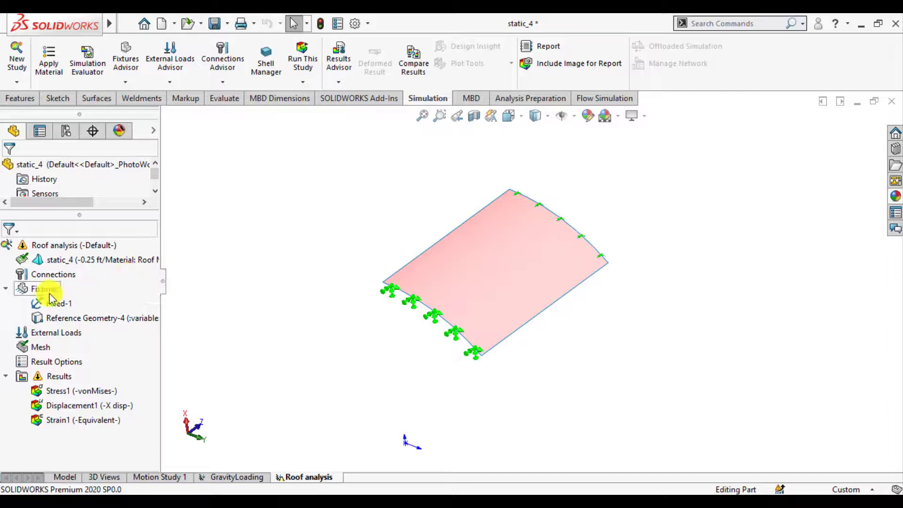
Start a Use Reference Geometry fixture on the roof's upper straight edge, with the Front Plane as its reference.
right_click(51, 298)
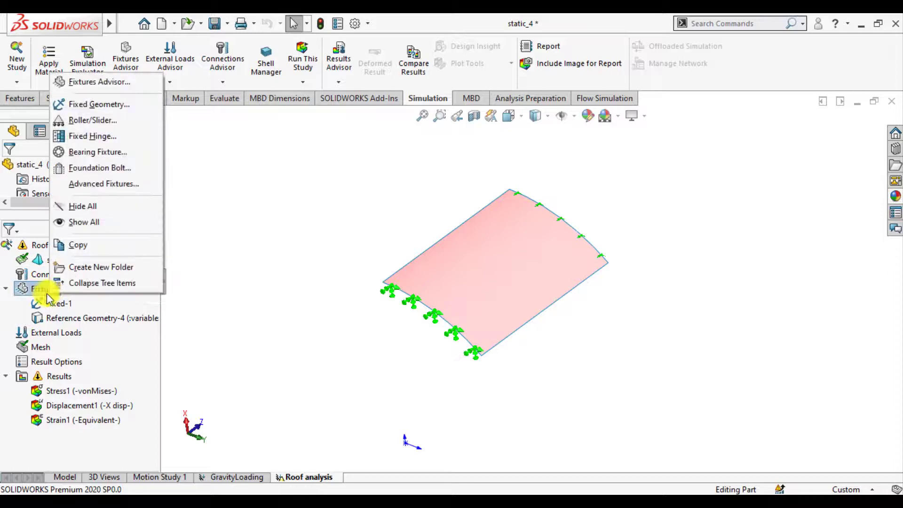
left_click(85, 104)
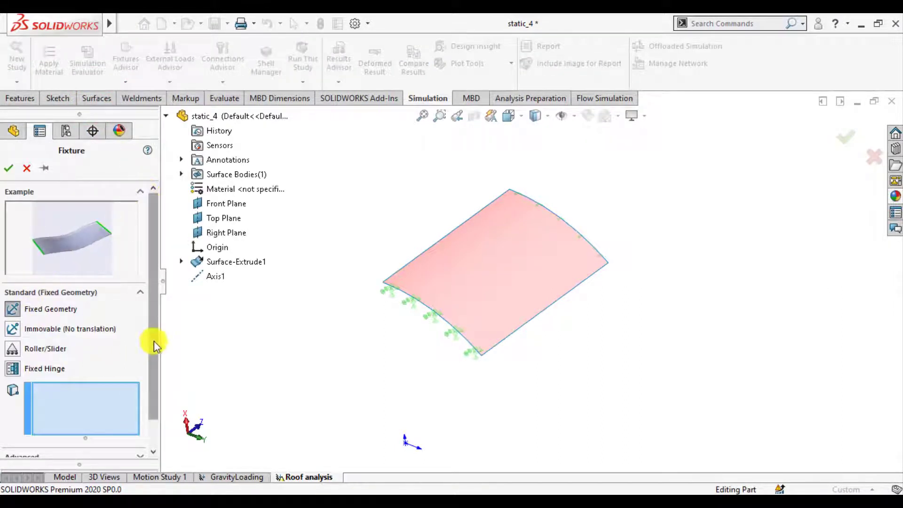
left_click_drag(153, 340, 149, 412)
left_click(67, 424)
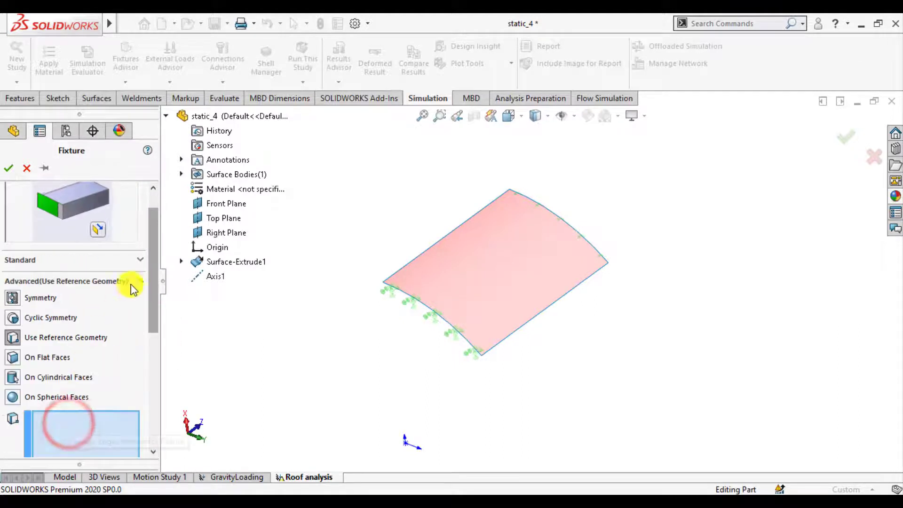
left_click(409, 267)
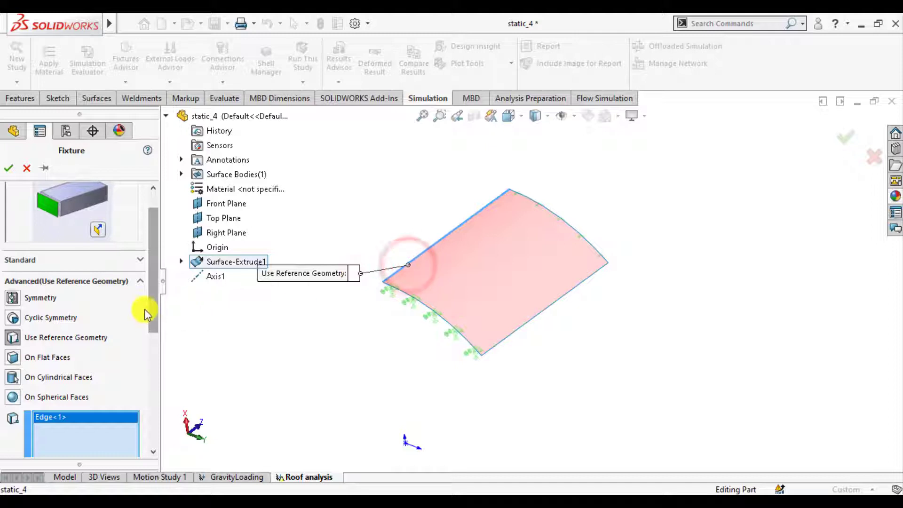
left_click_drag(154, 316, 145, 373)
left_click(53, 337)
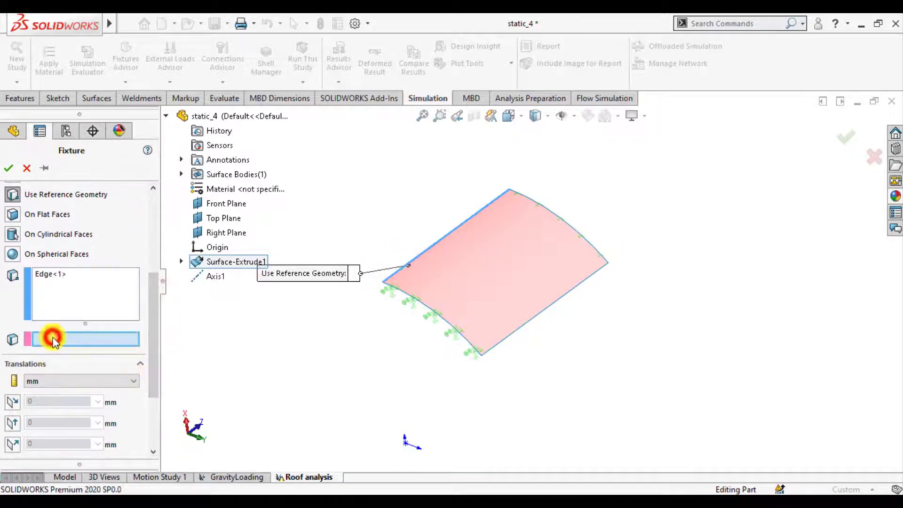
left_click(220, 203)
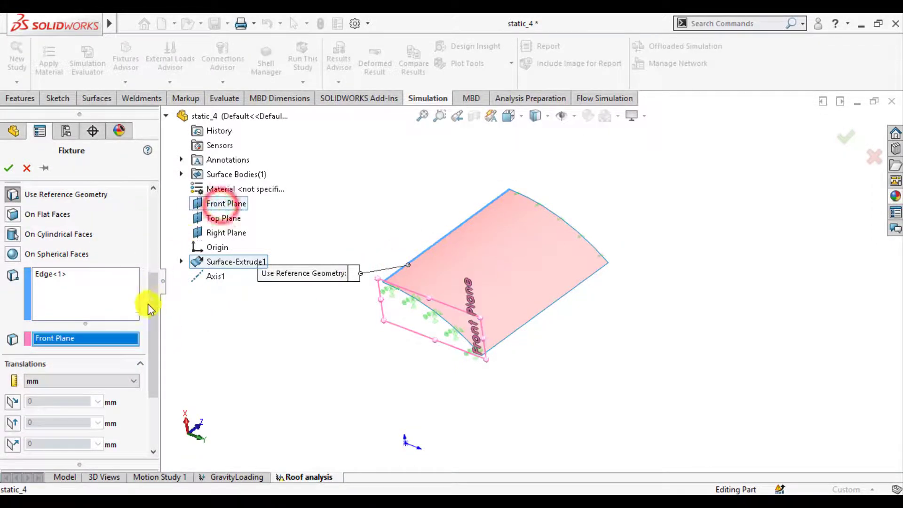
Restrain the straight edge's translation along plane direction 2 at 0 mm and its rotations along direction 1 and normal to the plane at 0 rad.
scroll(155, 312, "down", 3)
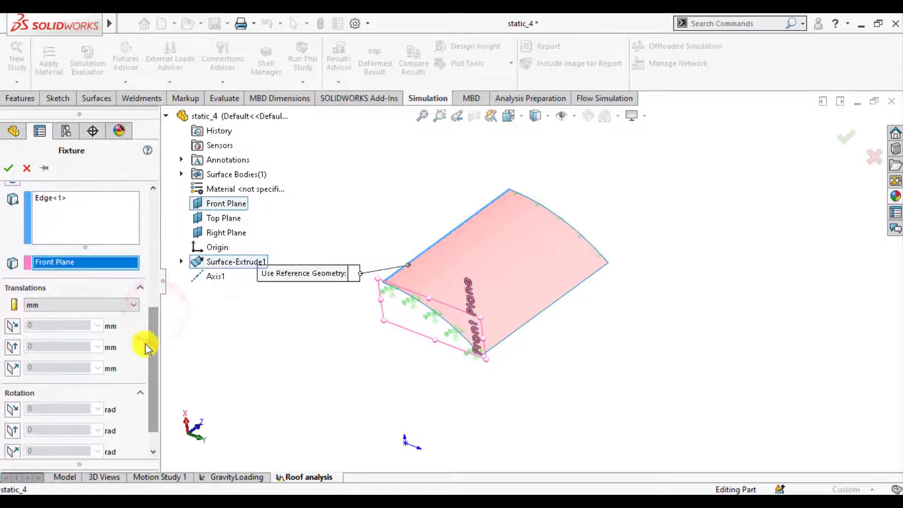
left_click(11, 351)
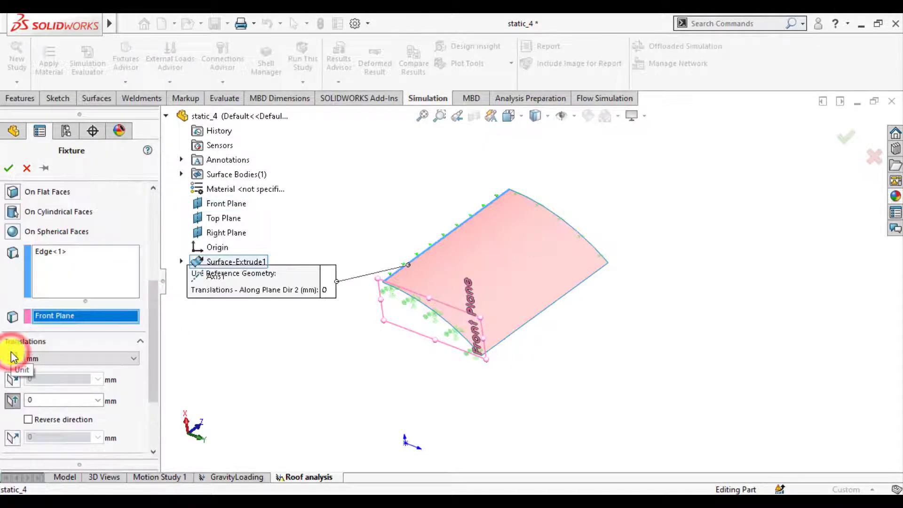
left_click_drag(153, 350, 152, 398)
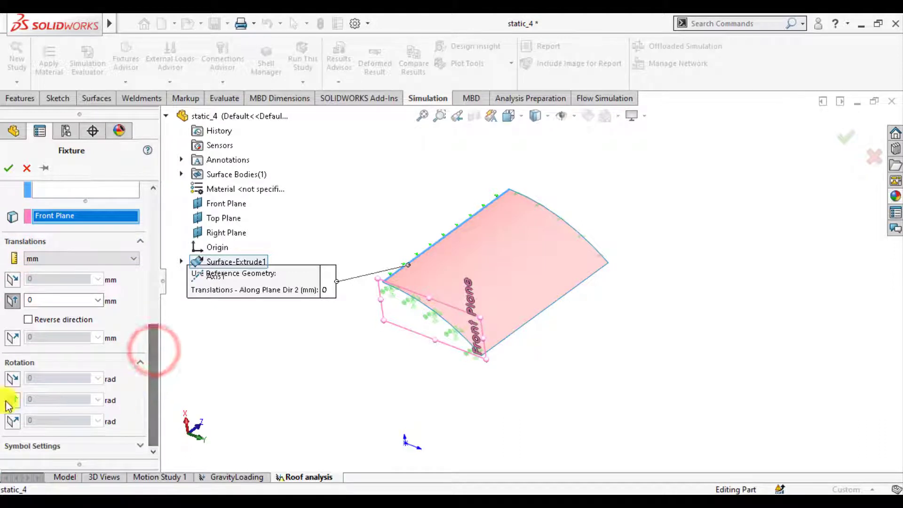
left_click(14, 377)
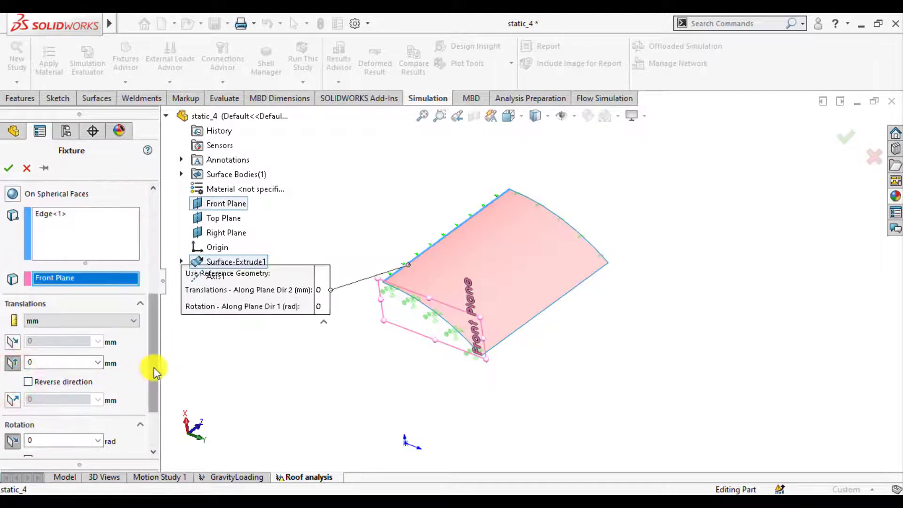
left_click_drag(154, 368, 155, 416)
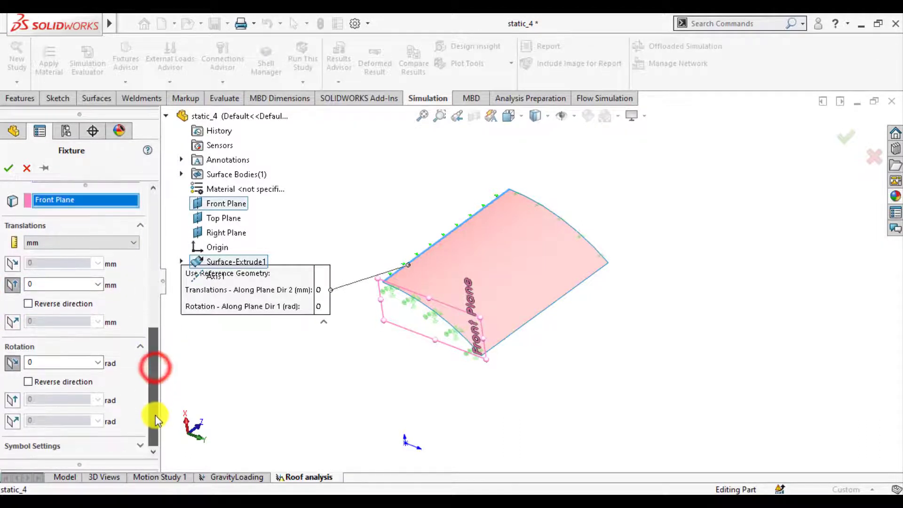
left_click(13, 420)
left_click(8, 168)
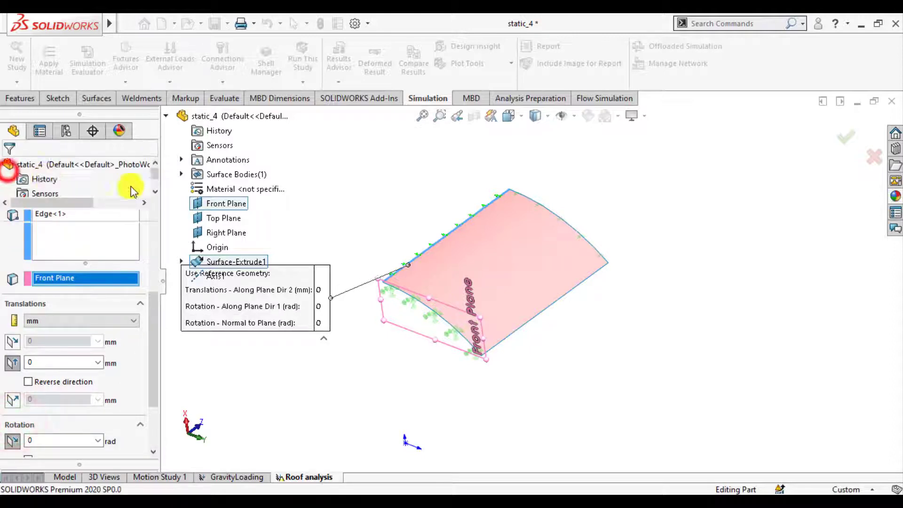
left_click(317, 212)
middle_click_drag(319, 273, 376, 274)
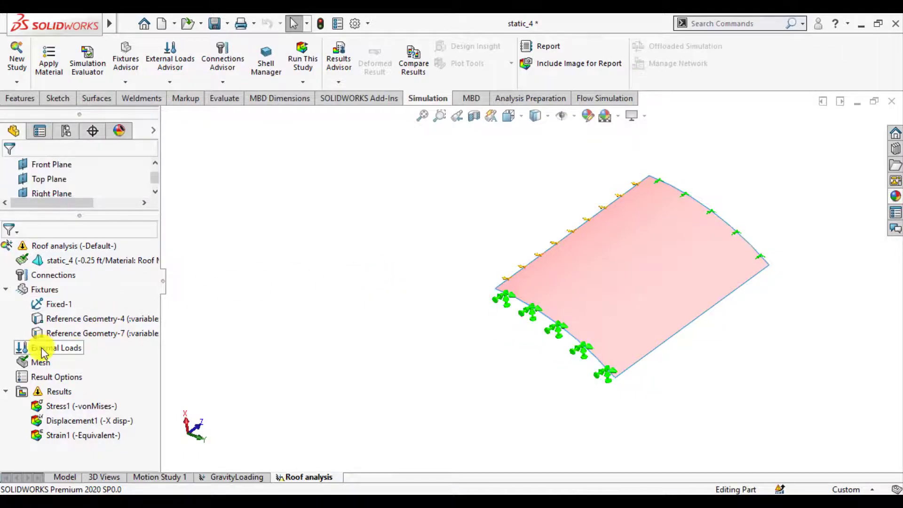
Start a gravity load referenced to the Front Plane, with its normal-to-plane acceleration set to 0 m/s^2.
right_click(43, 353)
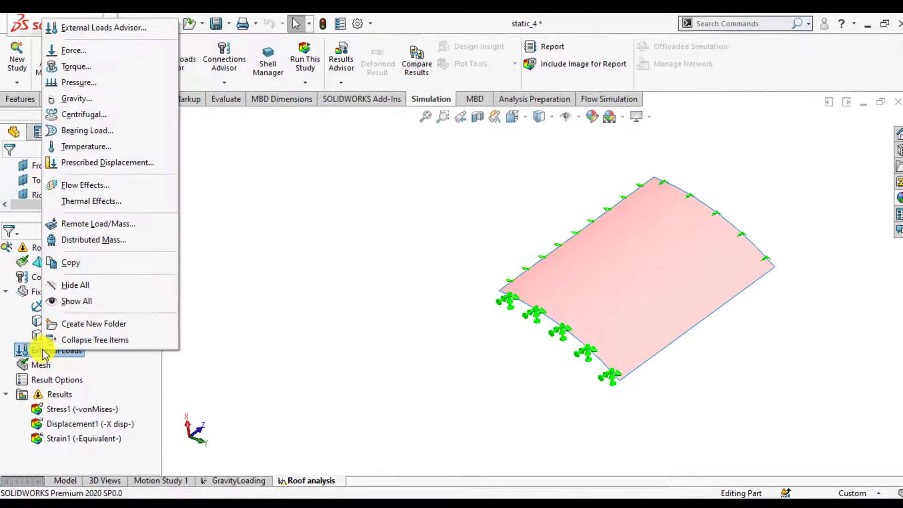
left_click(76, 98)
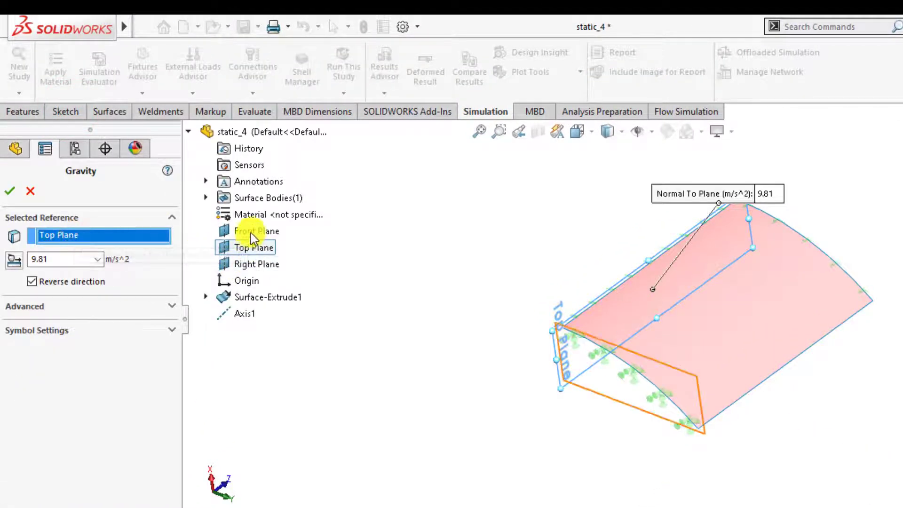
left_click(251, 231)
left_click(79, 259)
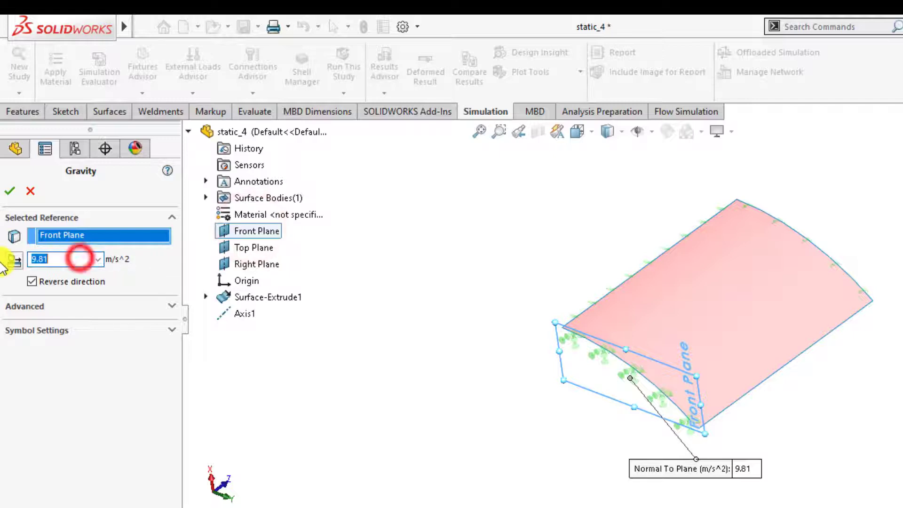
type("0")
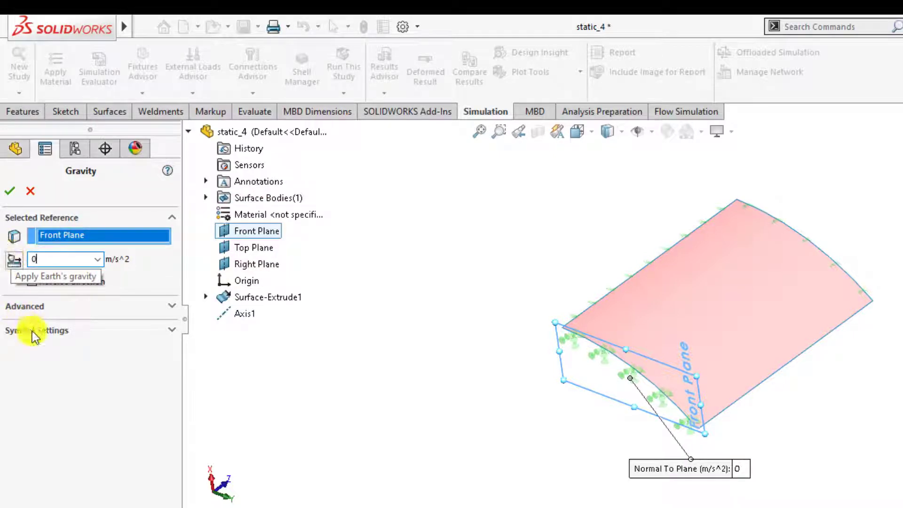
Set the gravity acceleration along plane direction 1 to -9.81 m/s^2 and check its direction on the model.
left_click(32, 307)
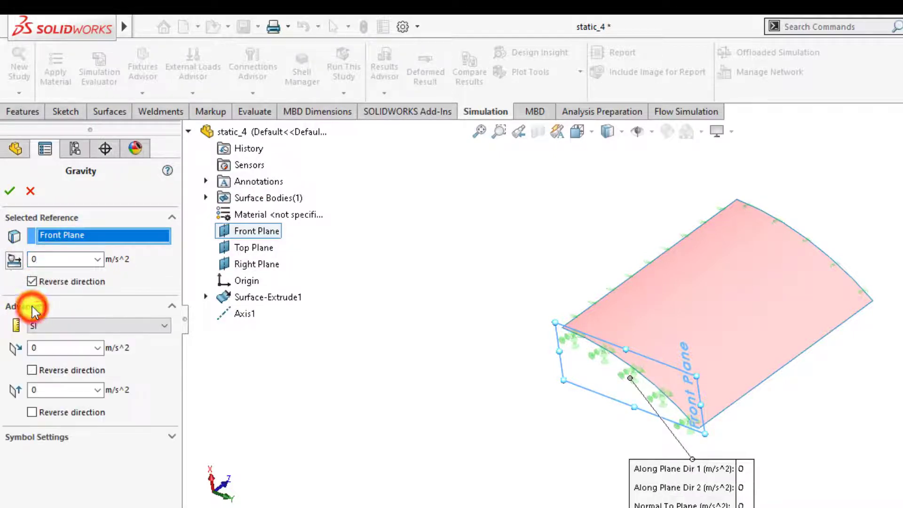
left_click(49, 348)
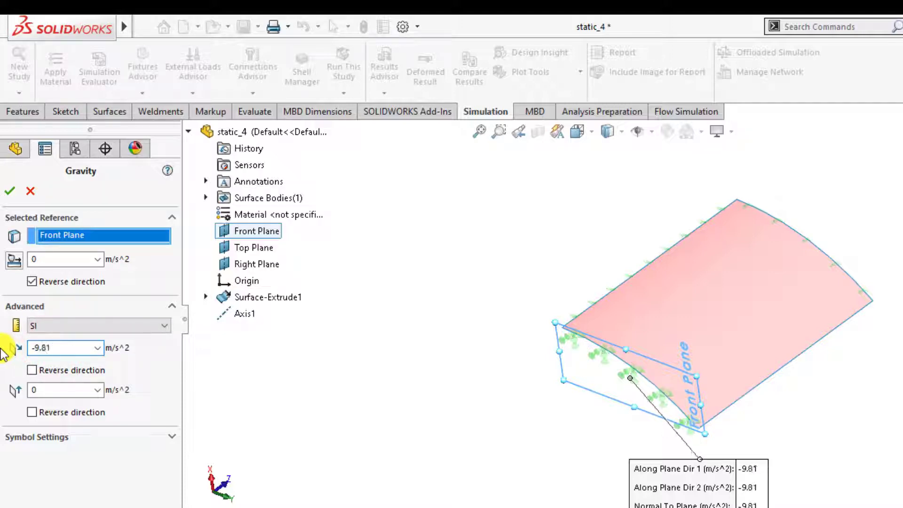
scroll(512, 365, "up", 2)
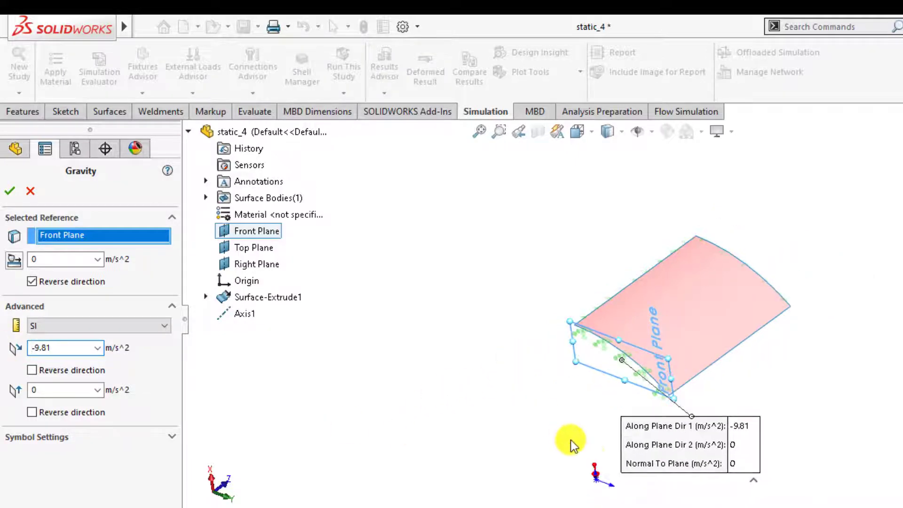
scroll(589, 458, "down", 2)
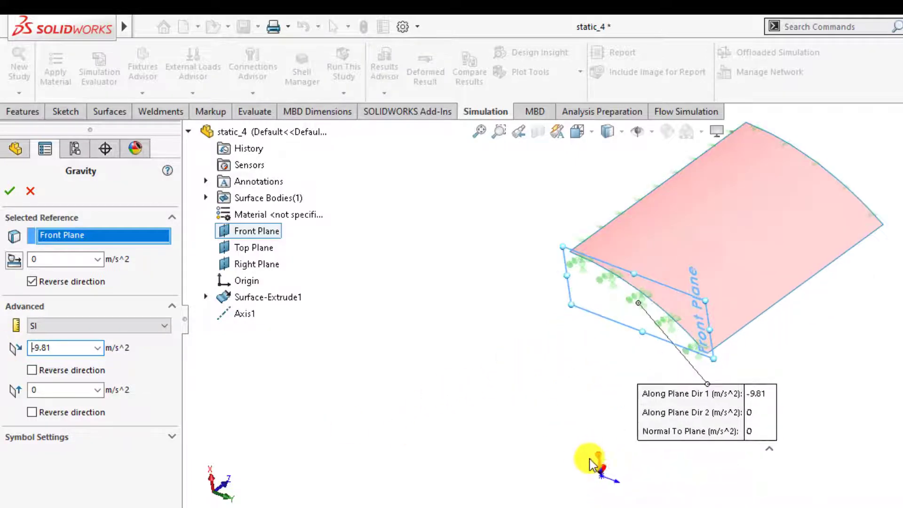
Switch the gravity load's units to English (IPS) and accept the load.
left_click(102, 331)
left_click(81, 350)
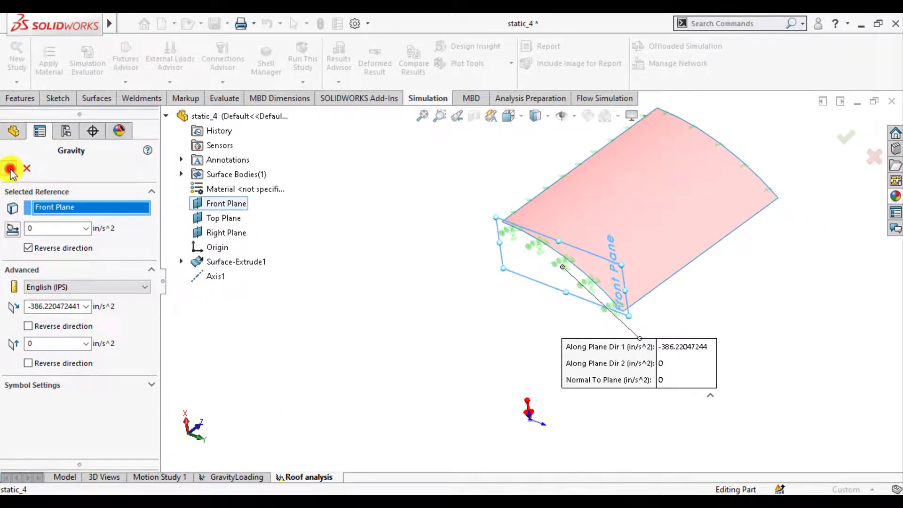
left_click(10, 168)
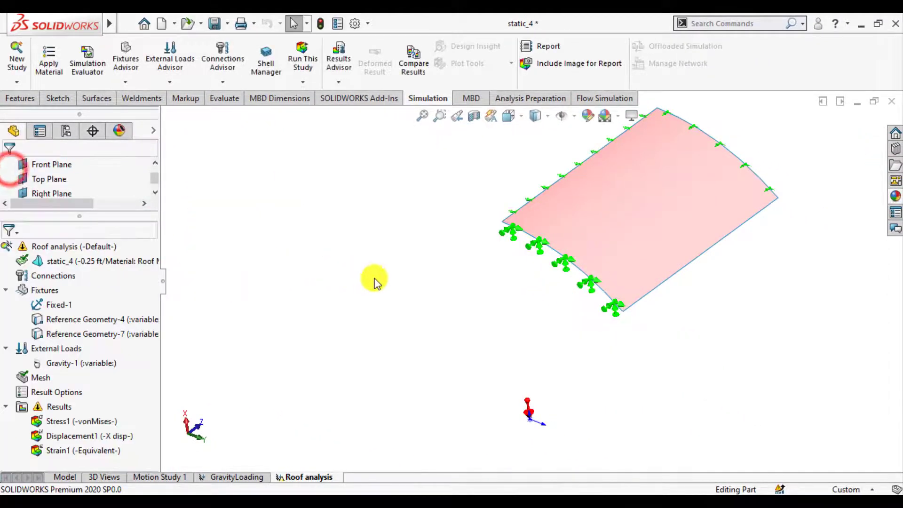
left_click(381, 278)
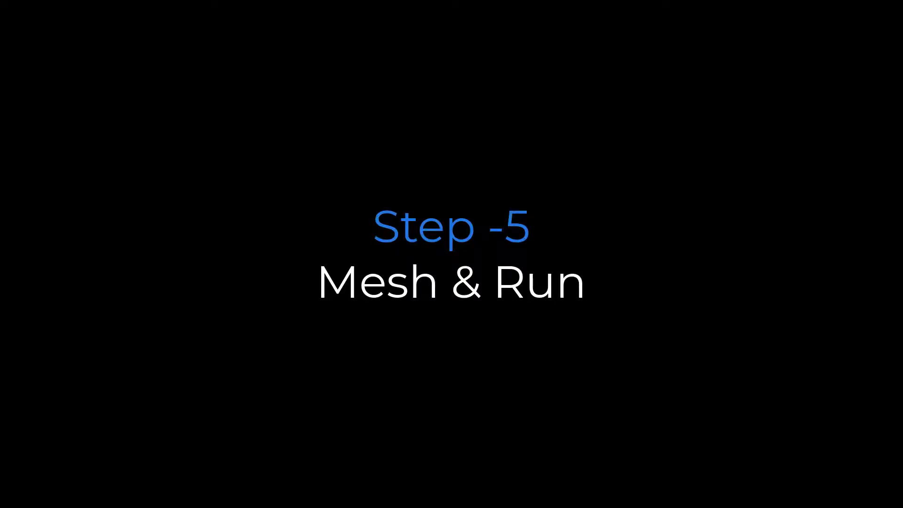
Apply a mesh control to the curved roof face with an element size of 0.40 ft.
right_click(34, 377)
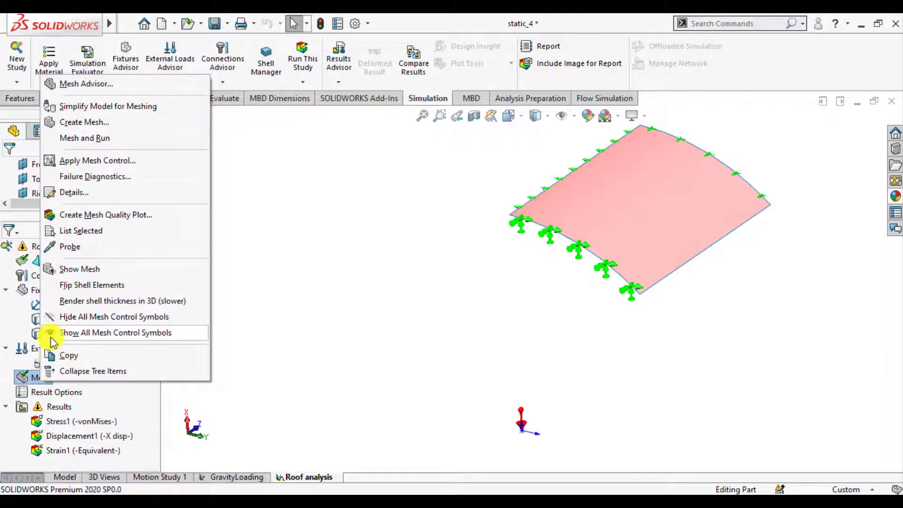
left_click(72, 162)
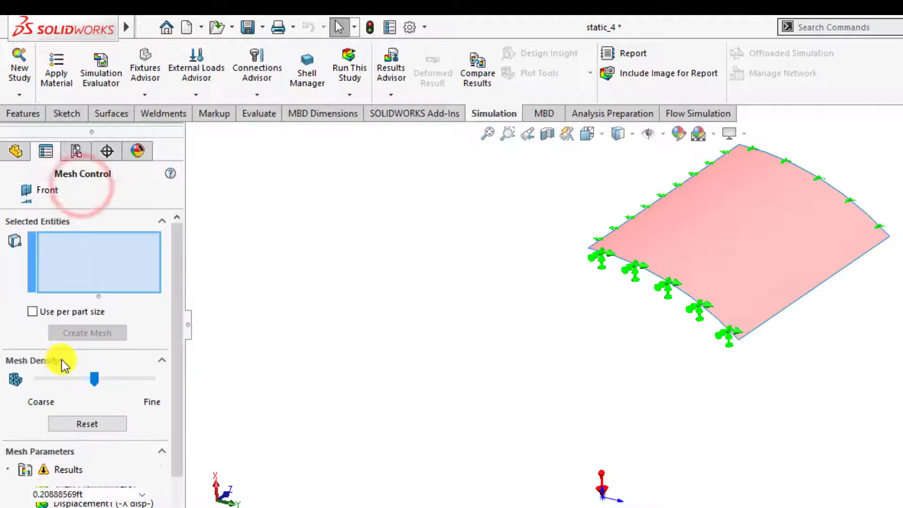
left_click(703, 221)
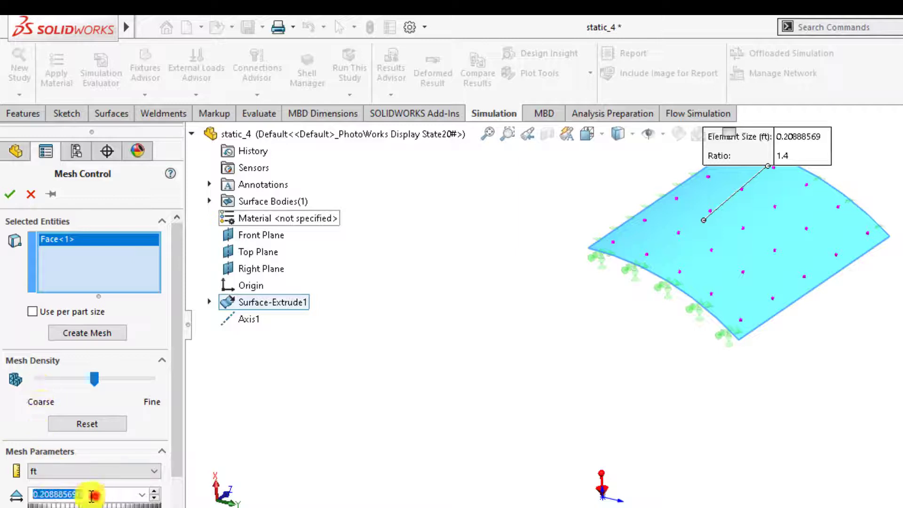
left_click_drag(95, 495, 5, 500)
type(".40ft")
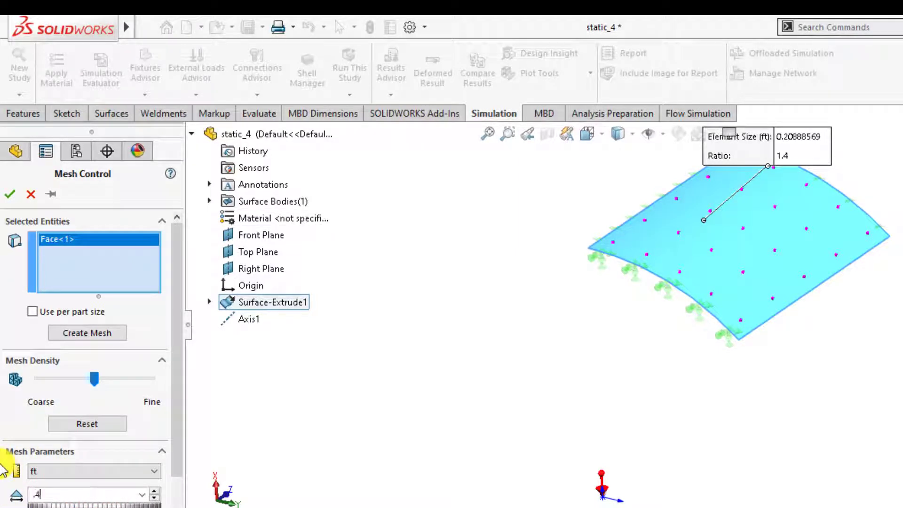
left_click(7, 196)
scroll(526, 289, "up", 2)
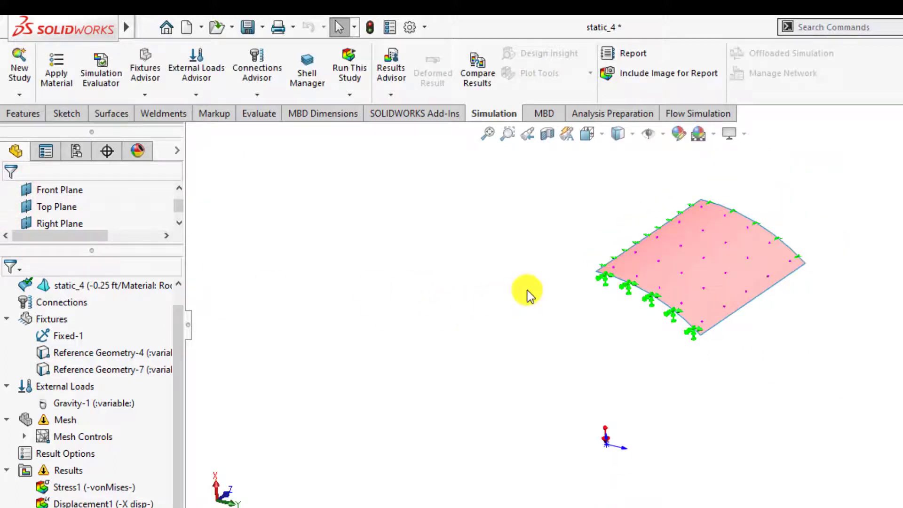
Run the Roof analysis study and inspect the von Mises stress plot on the roof.
left_click(647, 285)
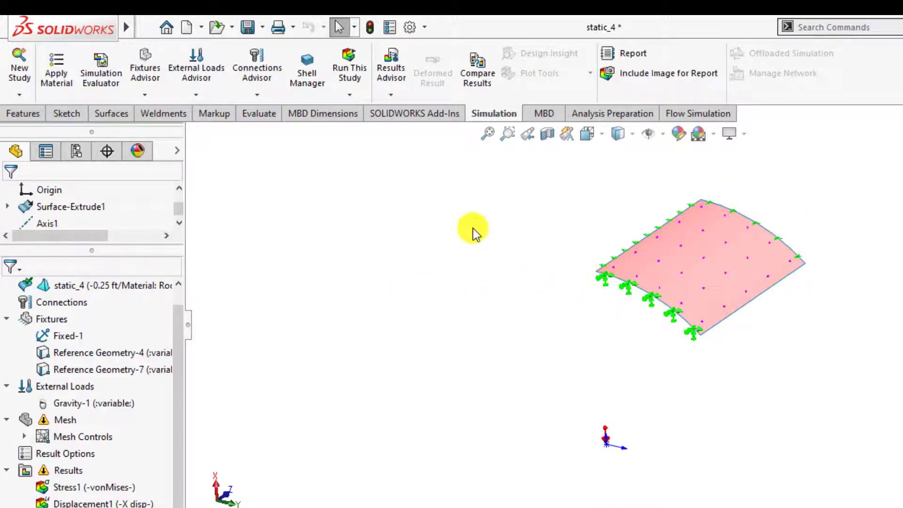
left_click(348, 70)
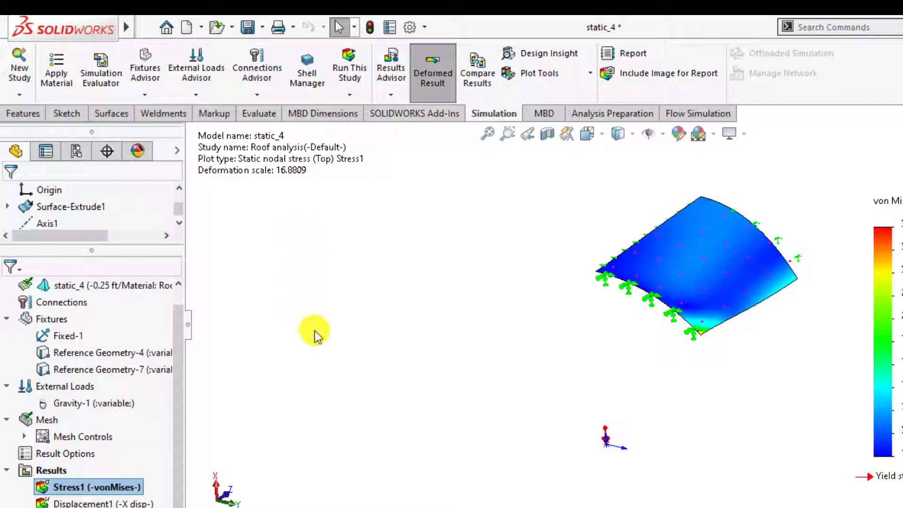
scroll(446, 320, "up", 1)
scroll(763, 229, "down", 2)
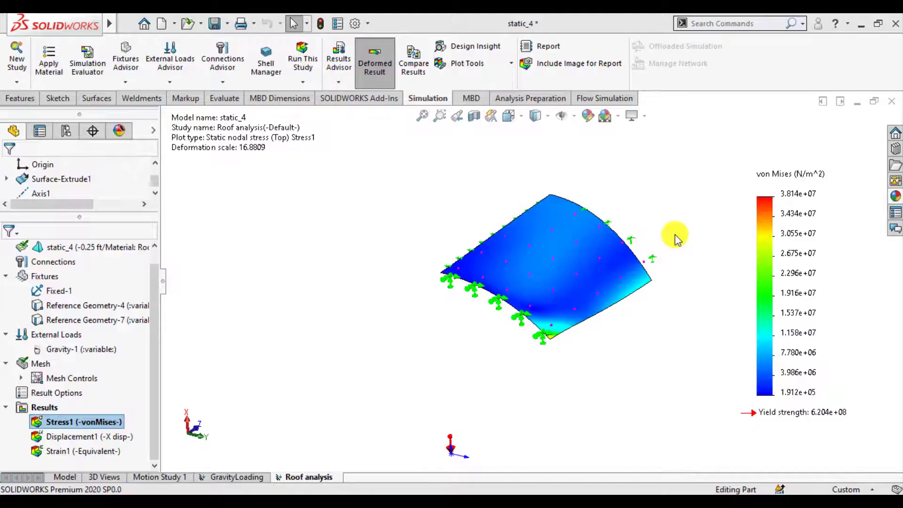
scroll(674, 237, "down", 1)
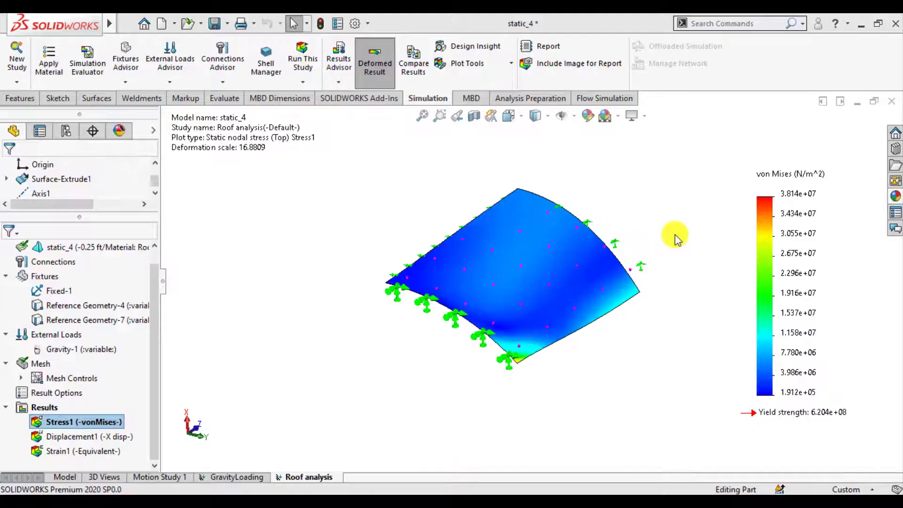
Display the X displacement result plot and examine the deformed roof.
double_click(65, 437)
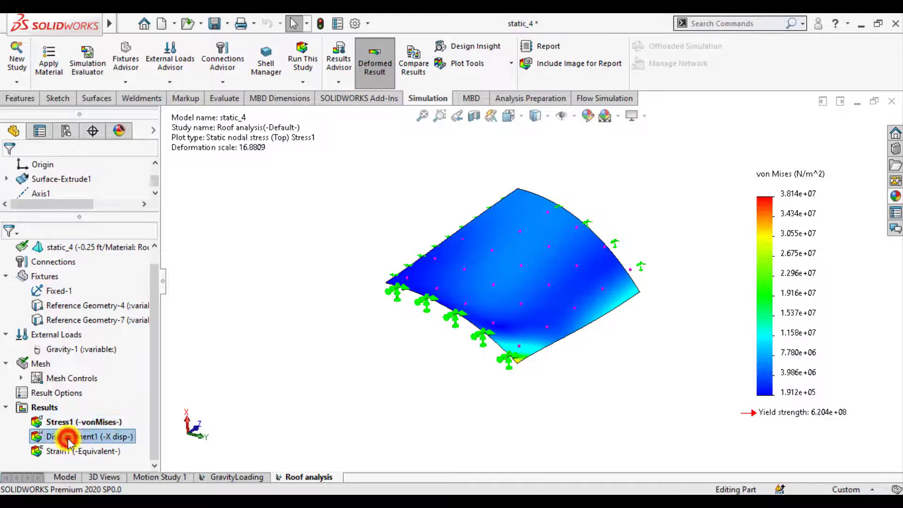
middle_click_drag(548, 323, 543, 277)
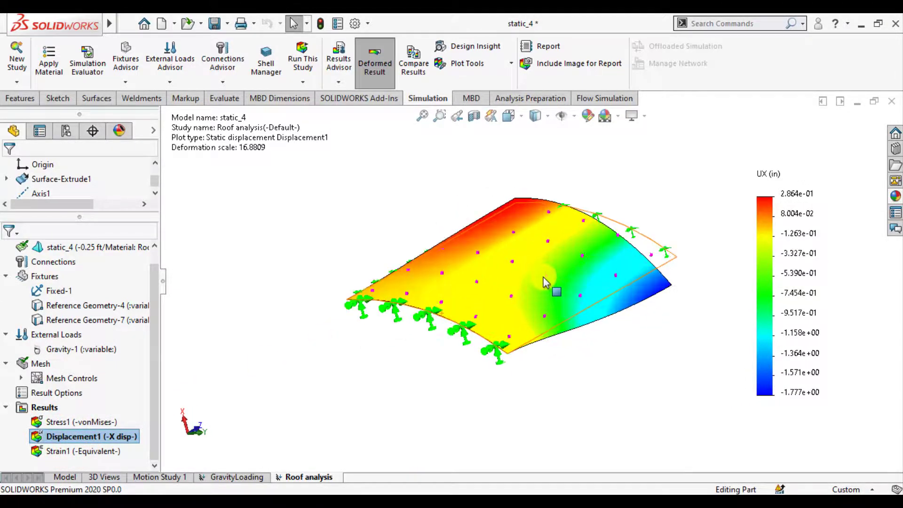
scroll(543, 277, "down", 1)
scroll(10, 445, "up", 1)
Edit the X displacement plot so its legend uses the floating number format.
right_click(64, 441)
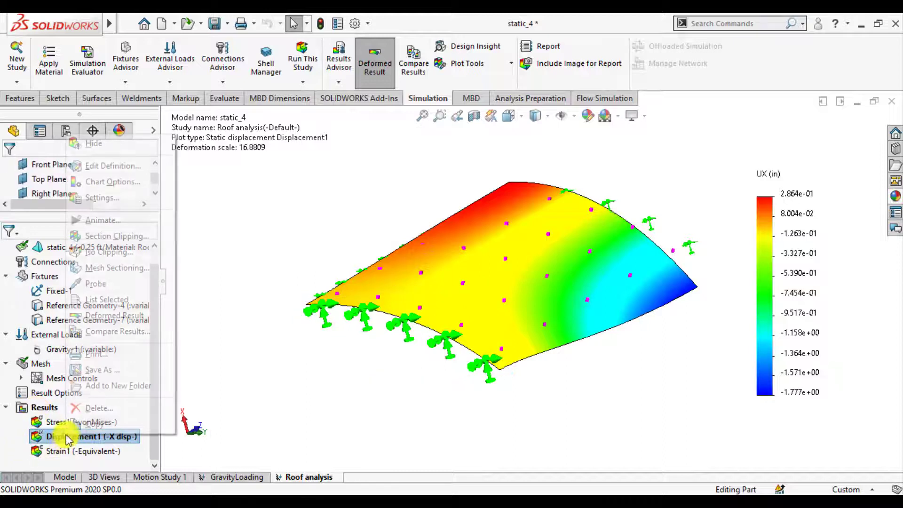
left_click(117, 166)
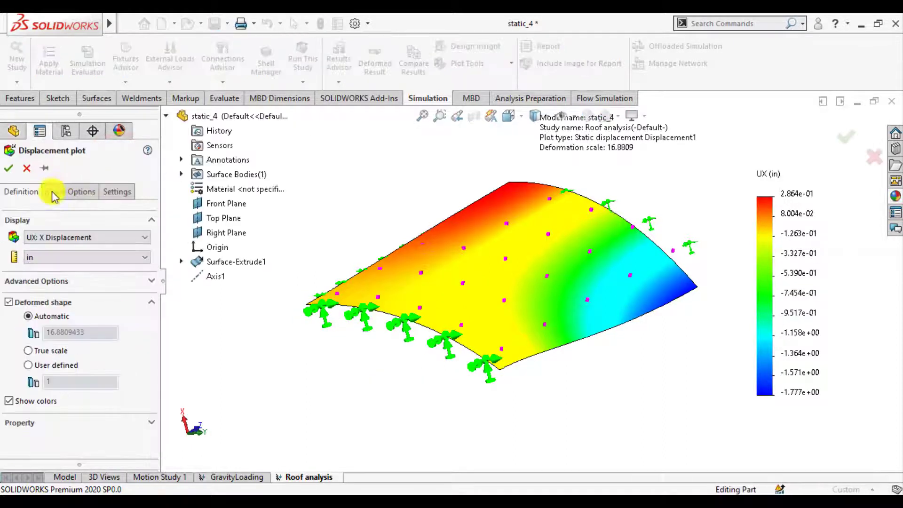
left_click(72, 193)
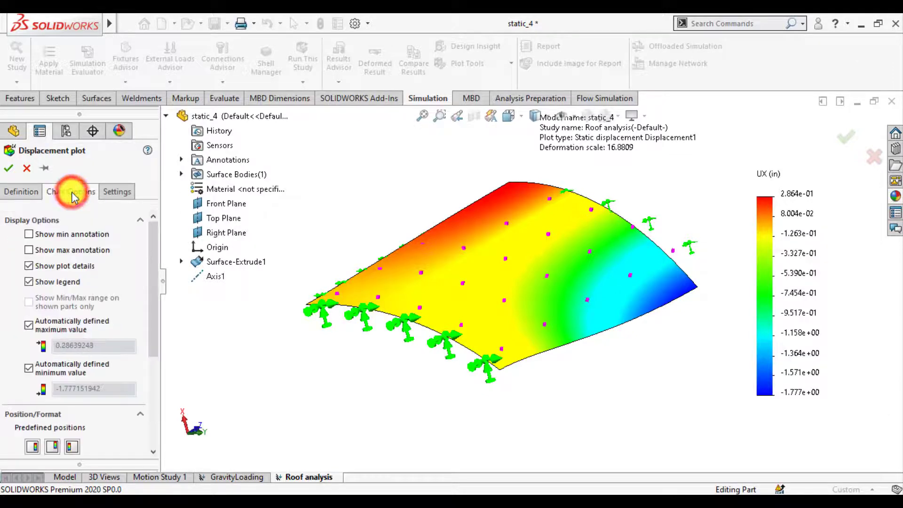
left_click_drag(151, 294, 150, 400)
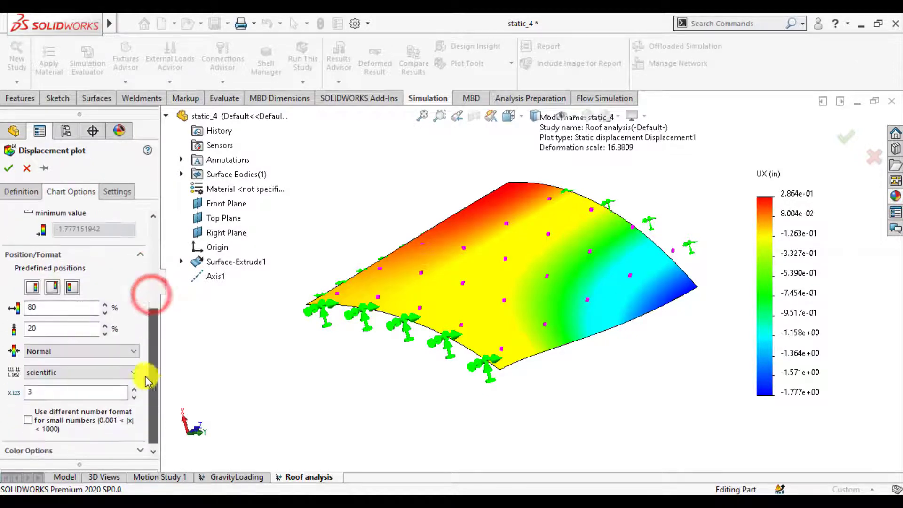
left_click(72, 376)
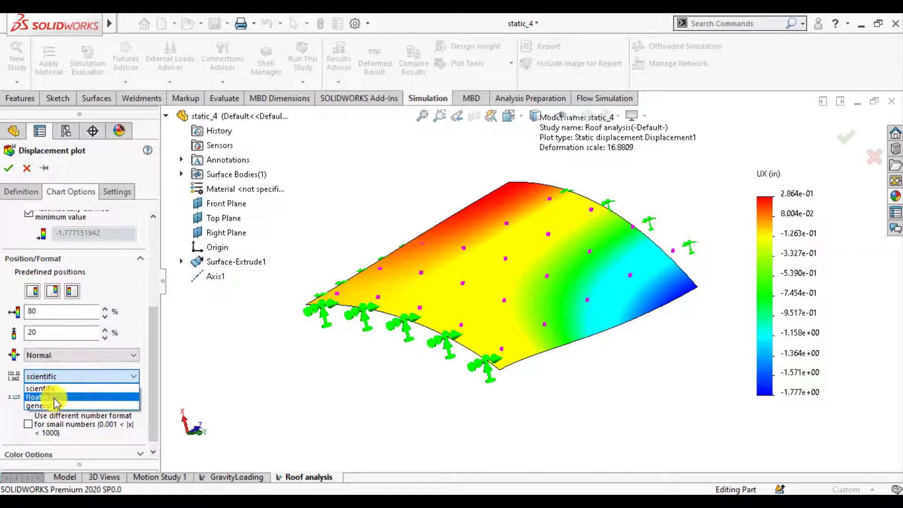
left_click(52, 397)
Superimpose the translucent model on the deformed shape with a transparency of about 0.43 and accept the plot.
left_click(112, 193)
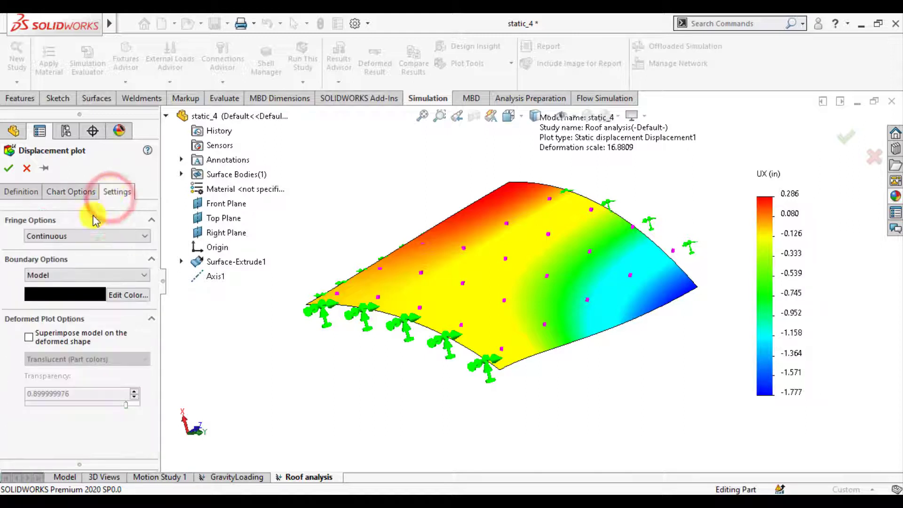
left_click(29, 336)
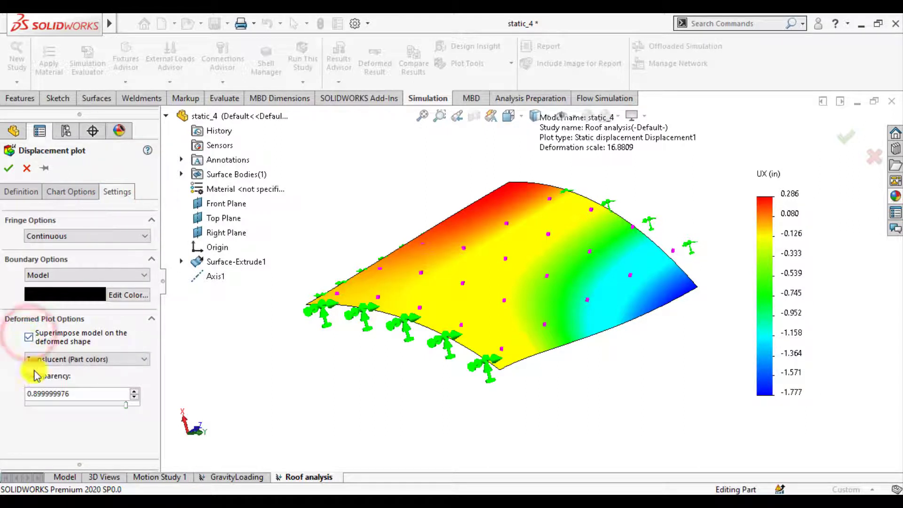
left_click_drag(91, 407, 73, 406)
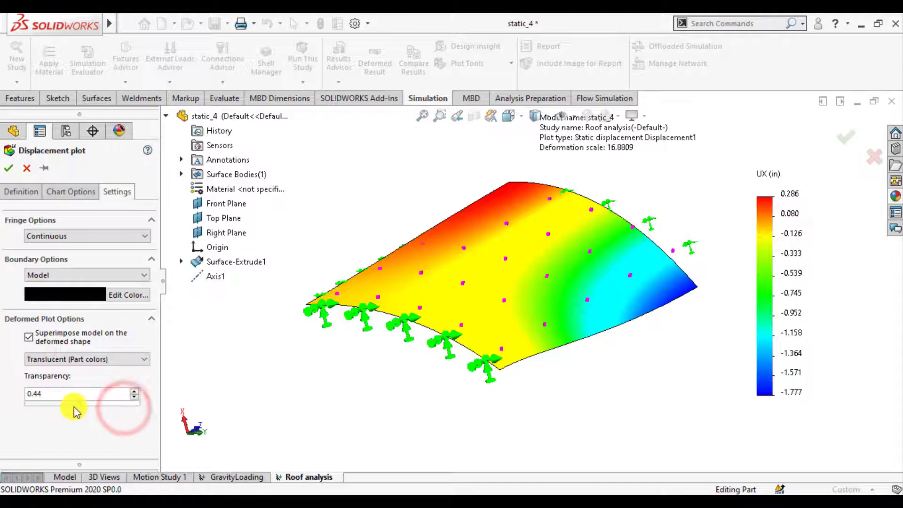
left_click(8, 168)
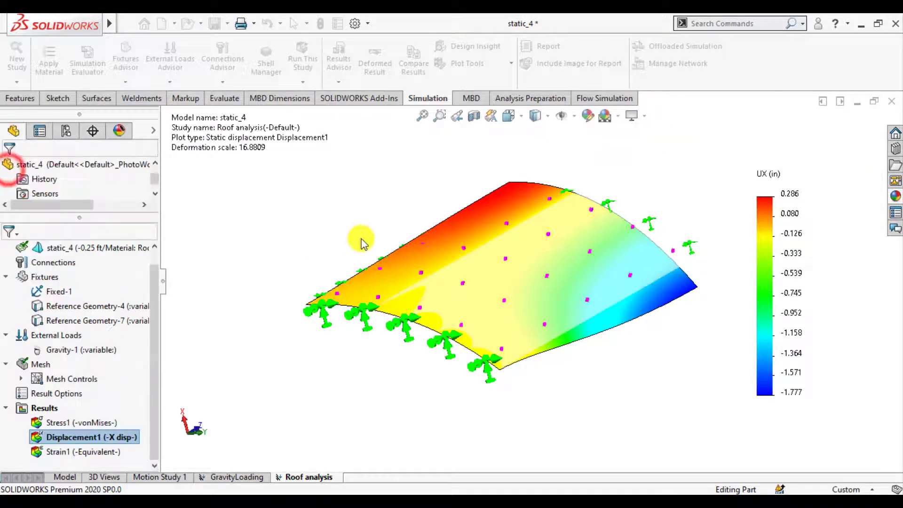
Compare the deformed and original shapes, reopen the displacement plot's definition and set the superimposed model's transparency to 0.31.
middle_click_drag(338, 265, 353, 217)
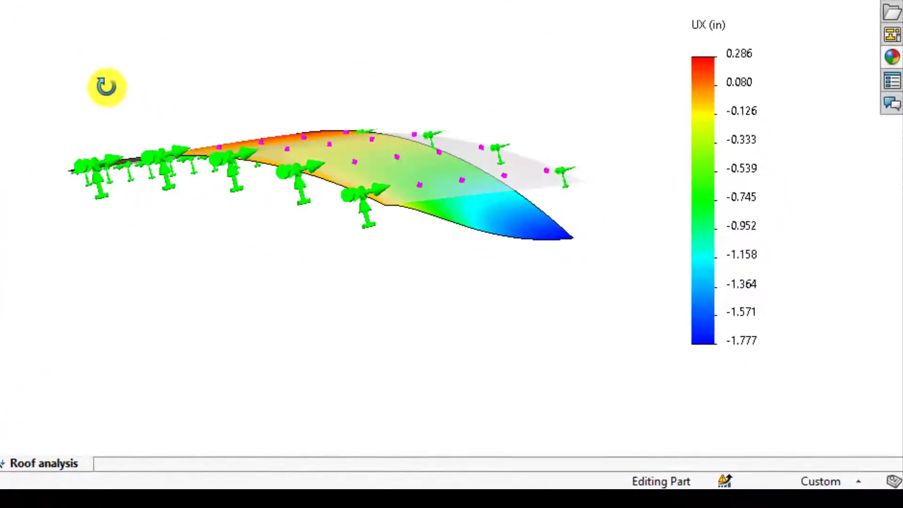
middle_click_drag(107, 87, 140, 80)
middle_click_drag(90, 51, 1, 141)
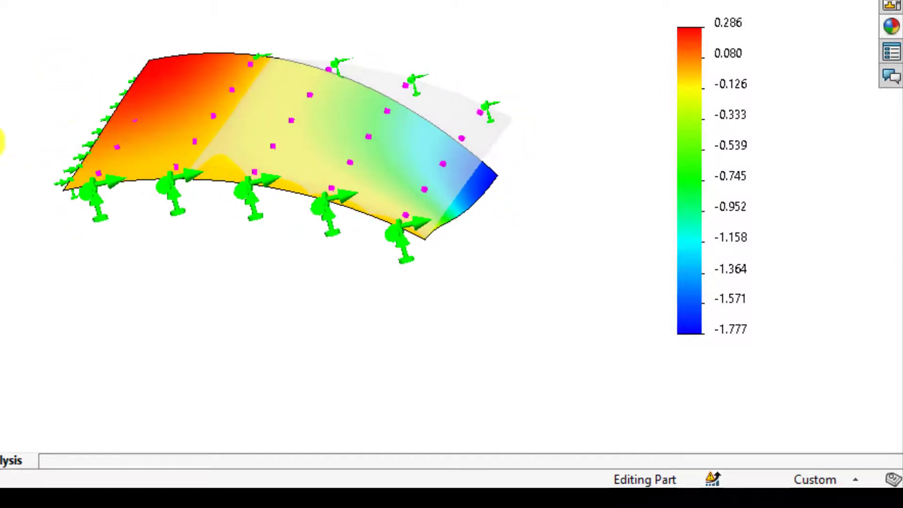
right_click(89, 436)
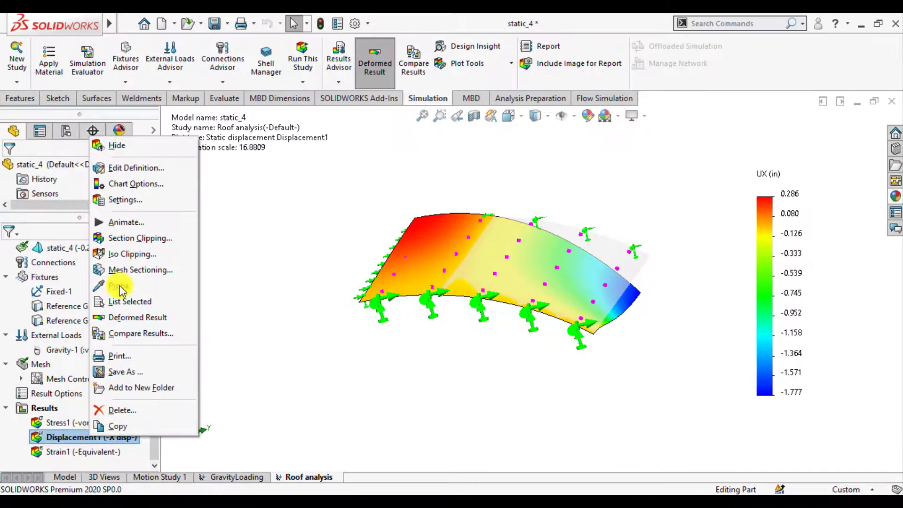
left_click(145, 169)
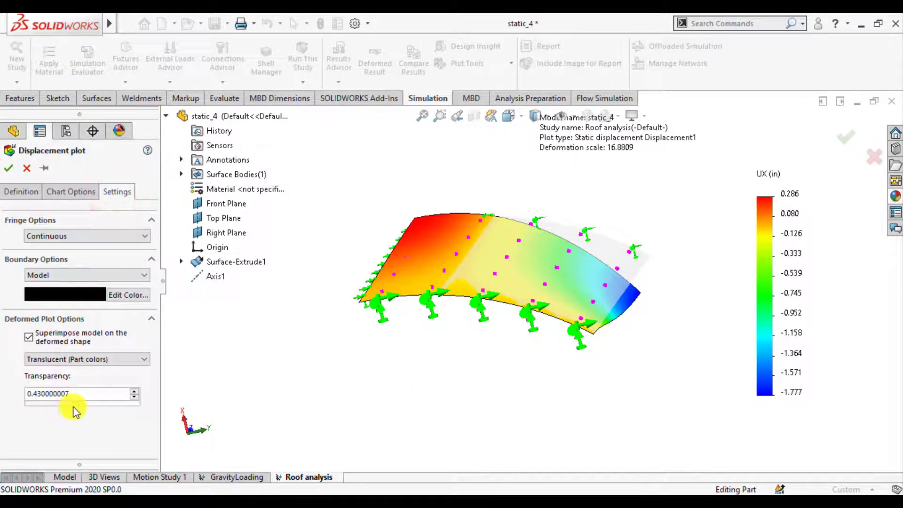
left_click(73, 407)
left_click_drag(64, 407, 26, 407)
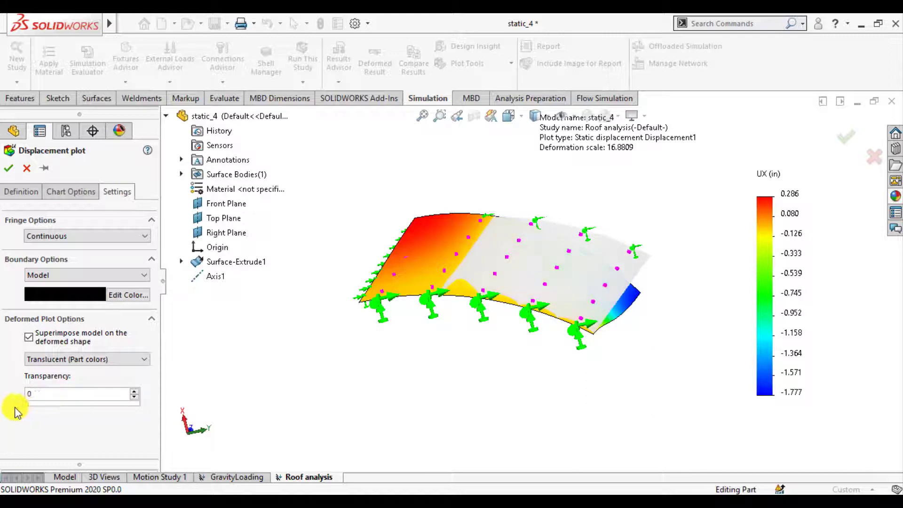
mouse_move(281, 390)
middle_mouse_down()
mouse_move(282, 359)
mouse_move(270, 351)
mouse_move(276, 336)
mouse_move(296, 332)
mouse_move(257, 409)
mouse_move(280, 400)
mouse_move(273, 386)
middle_mouse_up()
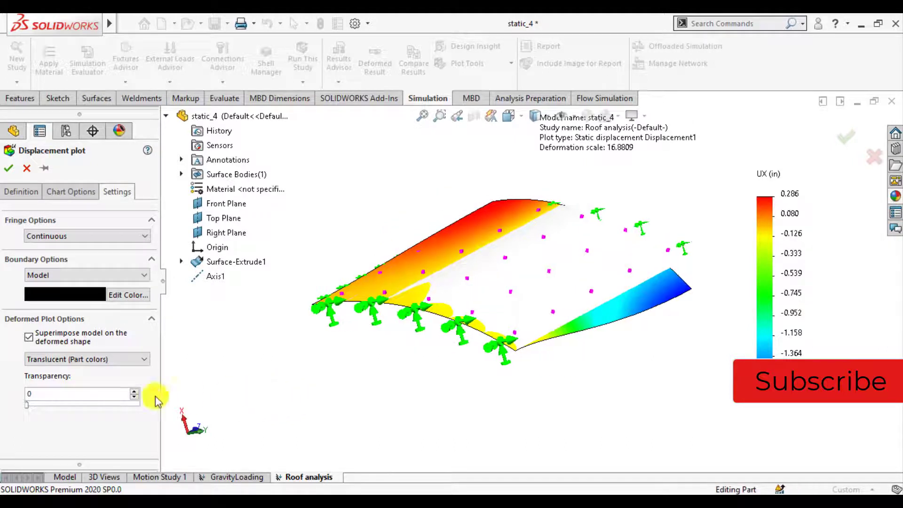
left_click(28, 407)
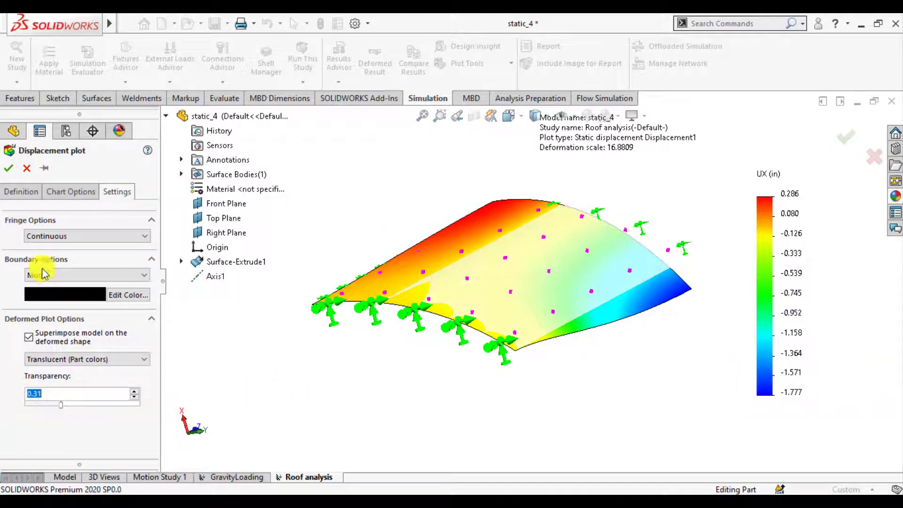
Change the displacement plot's model boundary color to dark maroon and accept the plot settings.
left_click(125, 296)
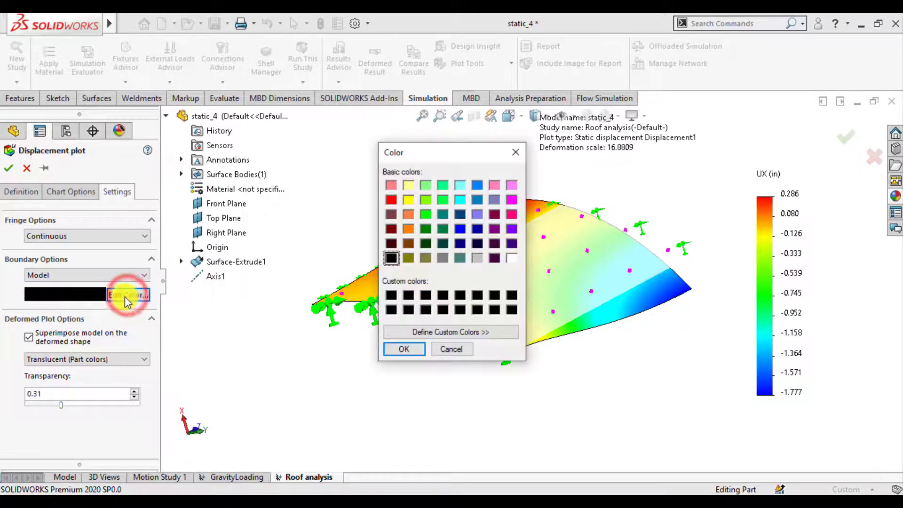
left_click(393, 243)
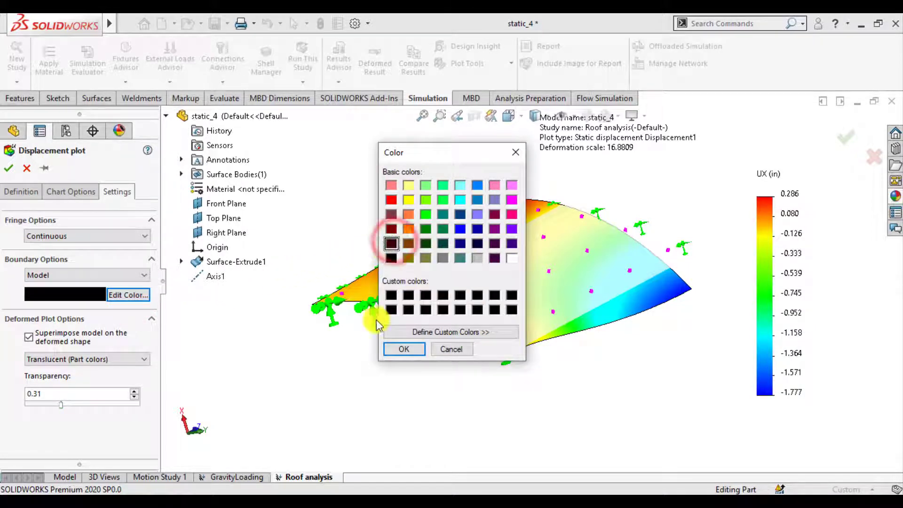
left_click(399, 352)
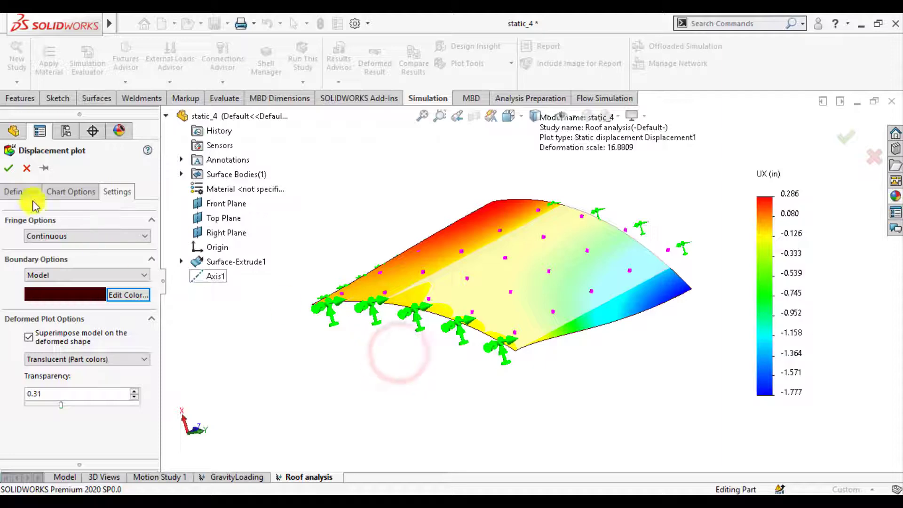
left_click(5, 168)
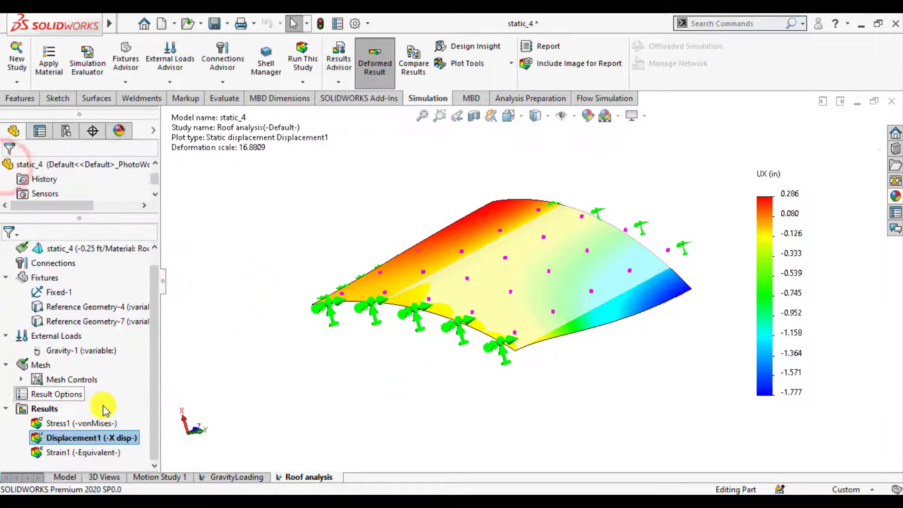
Animate the X displacement plot, inspect the moving roof from the other side and stop the playback.
right_click(80, 441)
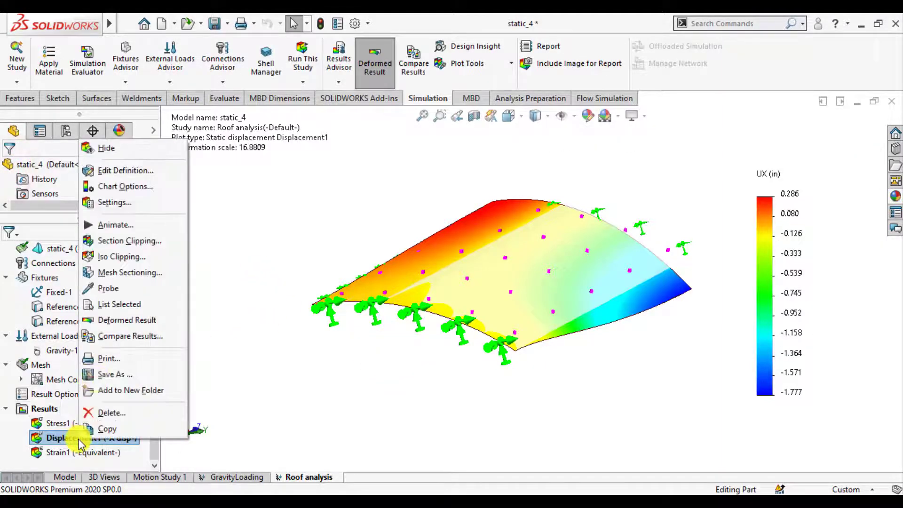
left_click(120, 225)
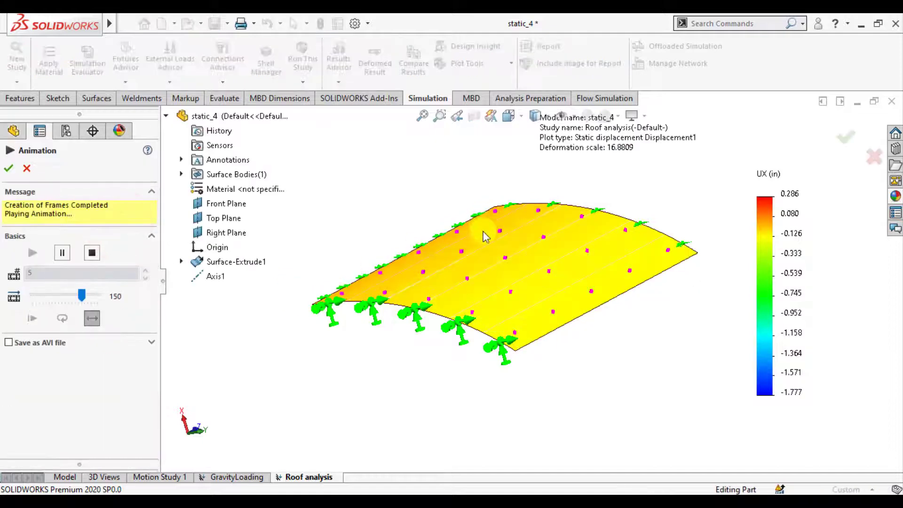
middle_click_drag(397, 311, 558, 312)
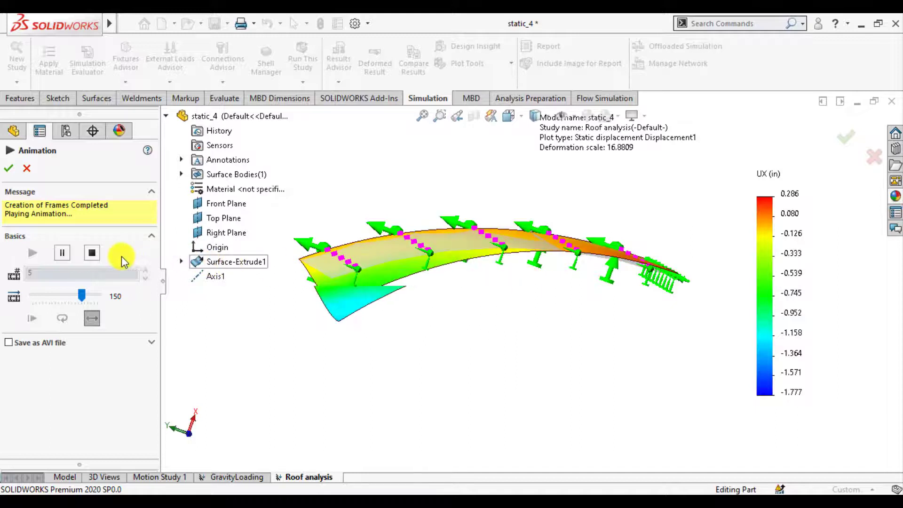
left_click(92, 252)
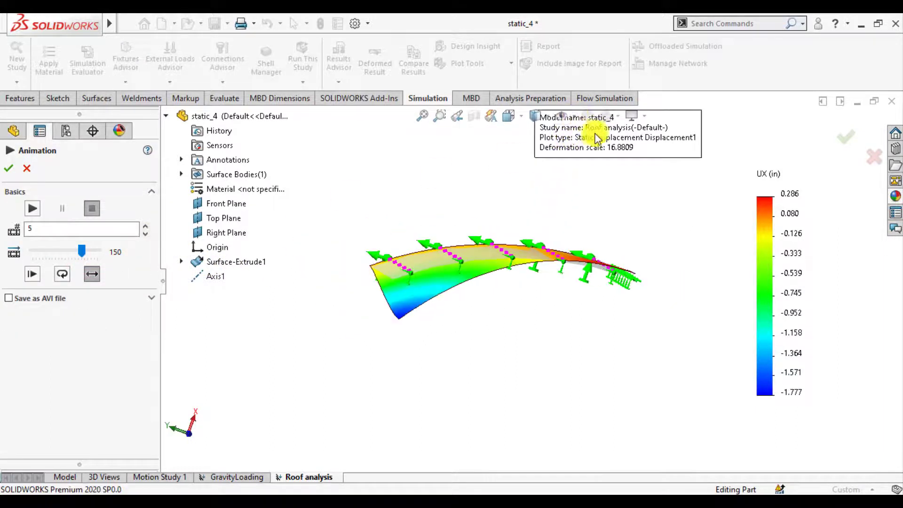
Move the plot details text aside, close the animation and hide the fixture and load symbols on the roof.
left_click_drag(532, 169, 373, 176)
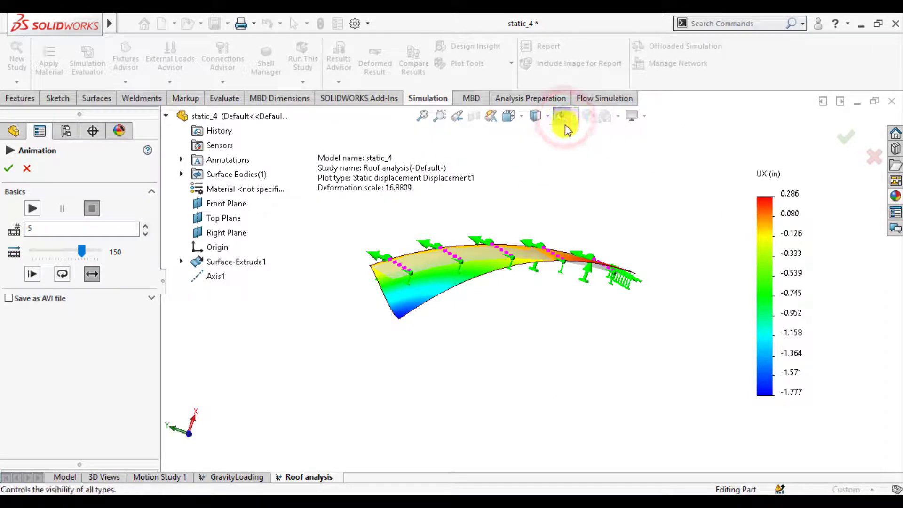
left_click(563, 118)
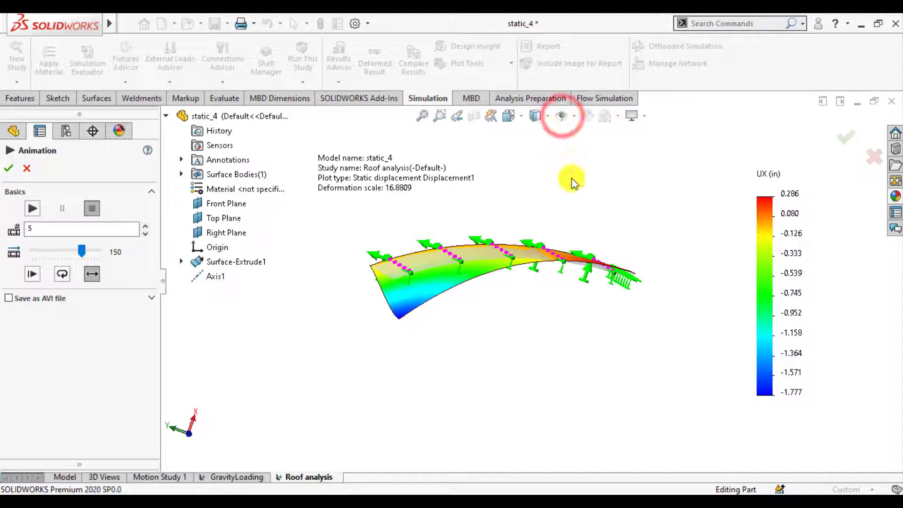
left_click(27, 169)
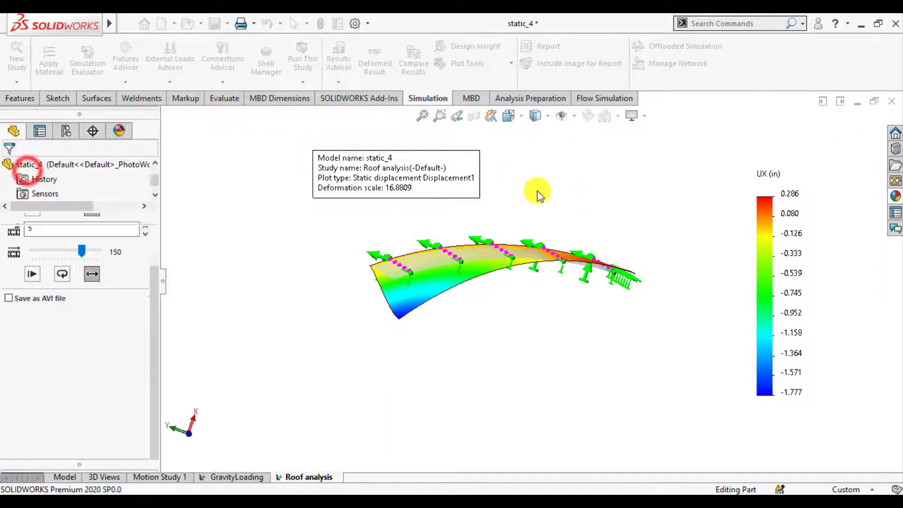
left_click(548, 187)
left_click(561, 116)
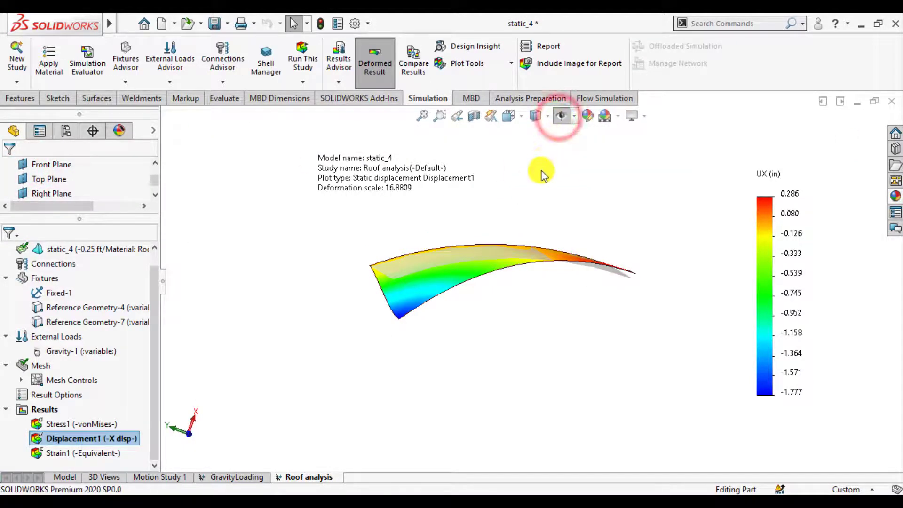
Animate the X displacement plot with 25 frames, watch the roof deform and accept the animation.
middle_click_drag(514, 212, 507, 234)
scroll(545, 301, "down", 2)
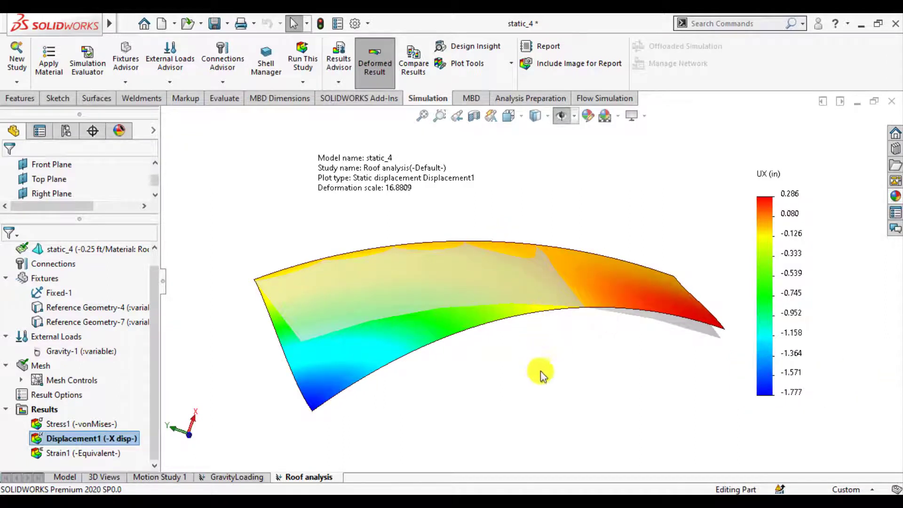
middle_click_drag(559, 388, 564, 400)
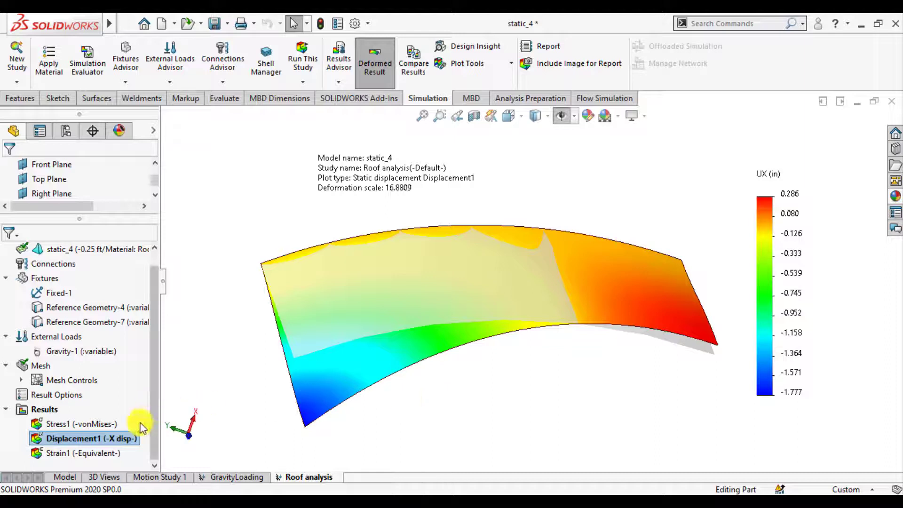
right_click(101, 439)
left_click(137, 223)
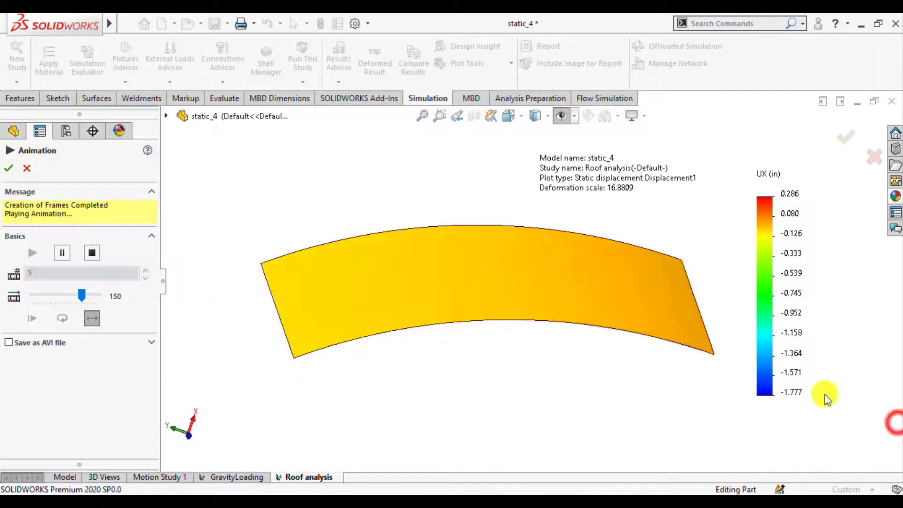
left_click(91, 252)
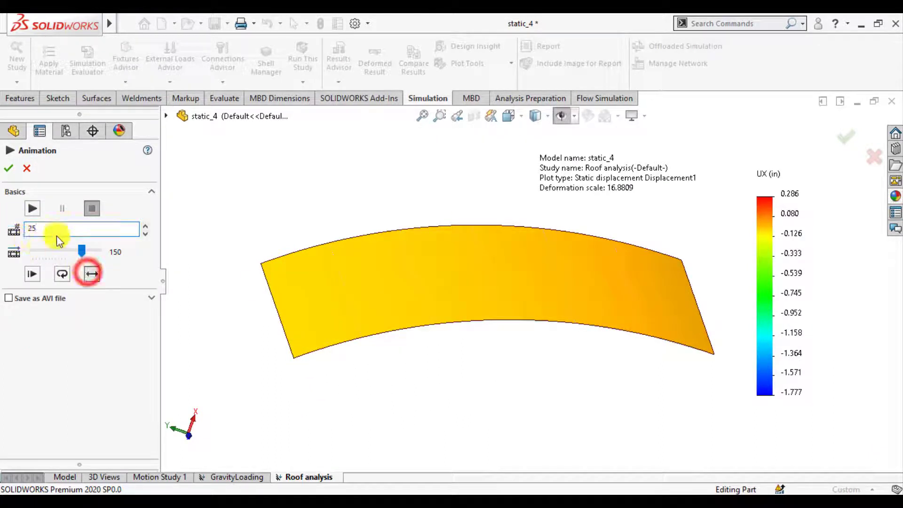
left_click(31, 208)
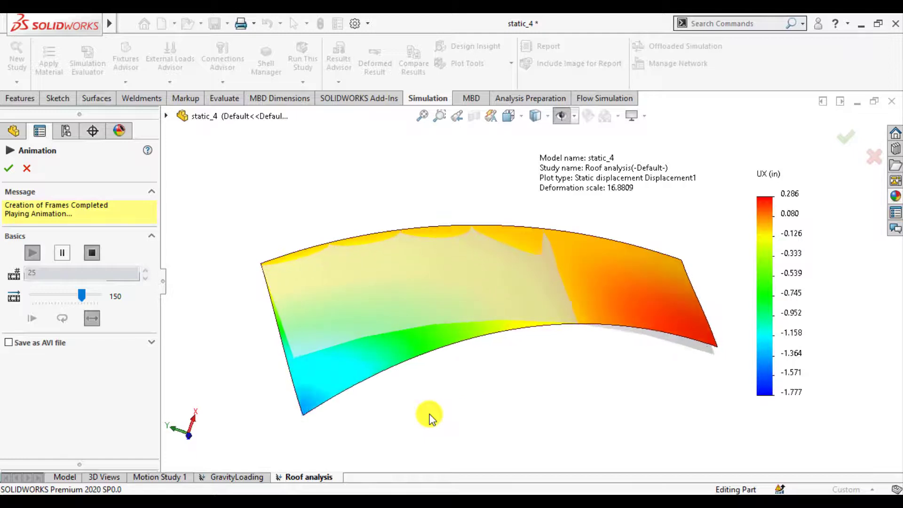
left_click(8, 168)
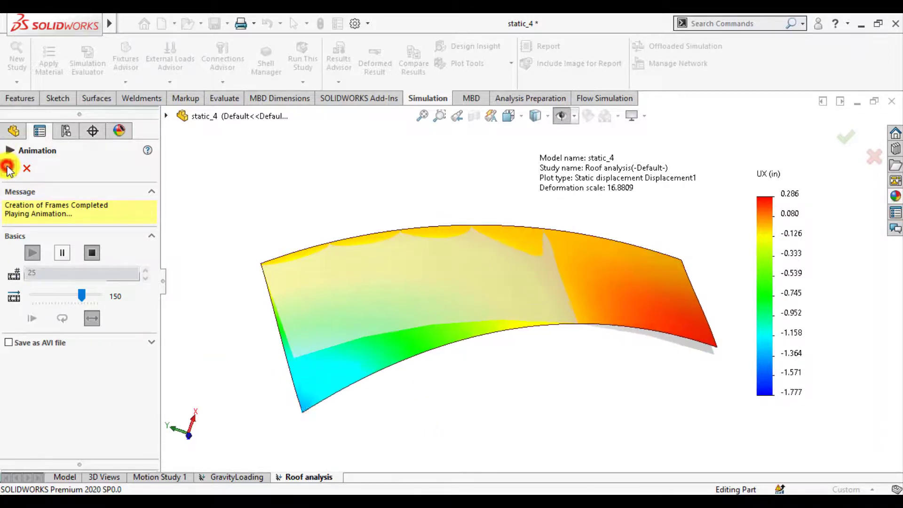
Show the minimum and maximum annotations on the X displacement plot and accept the plot definition.
right_click(86, 441)
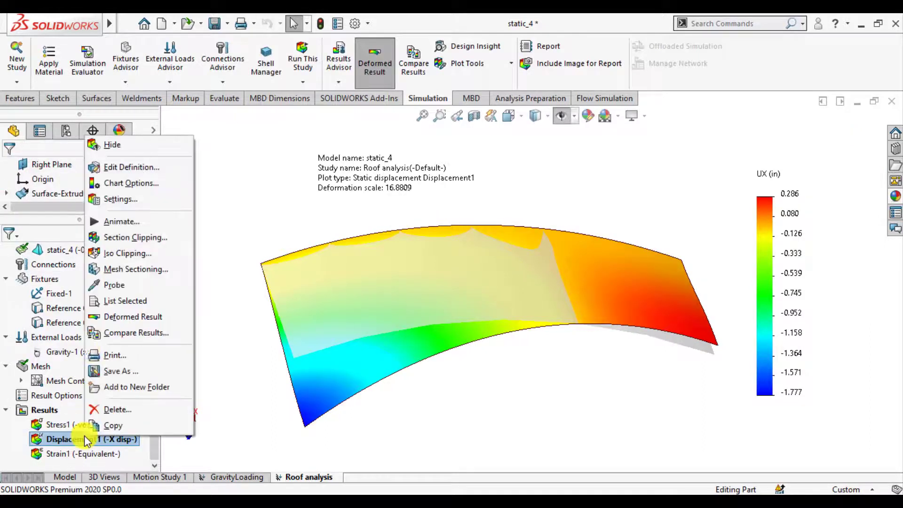
left_click(122, 167)
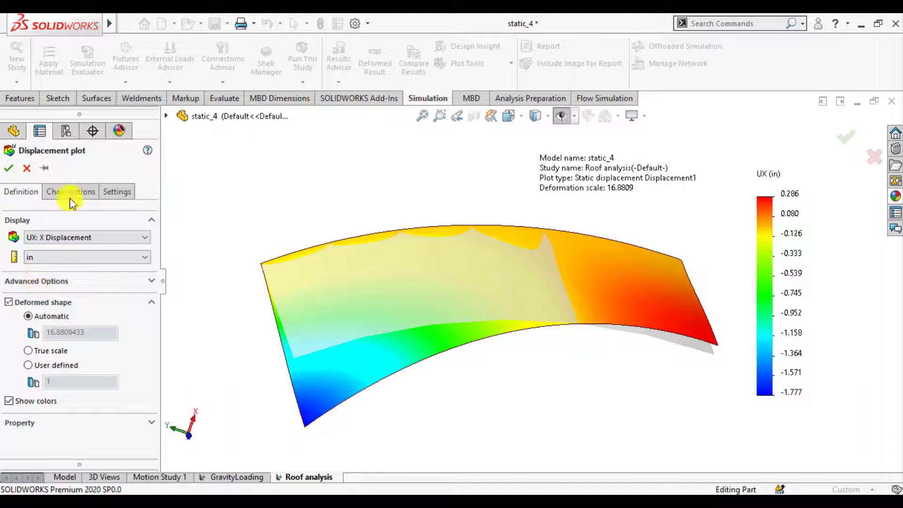
left_click(70, 193)
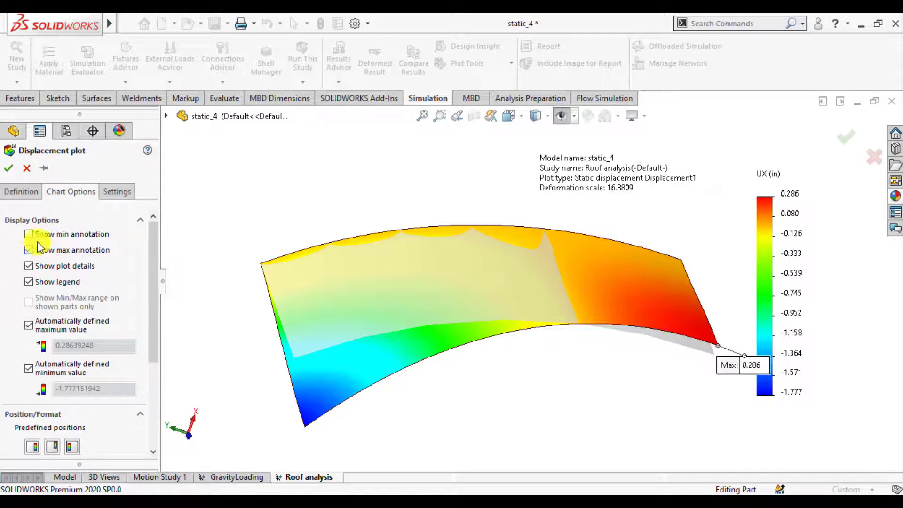
left_click(29, 234)
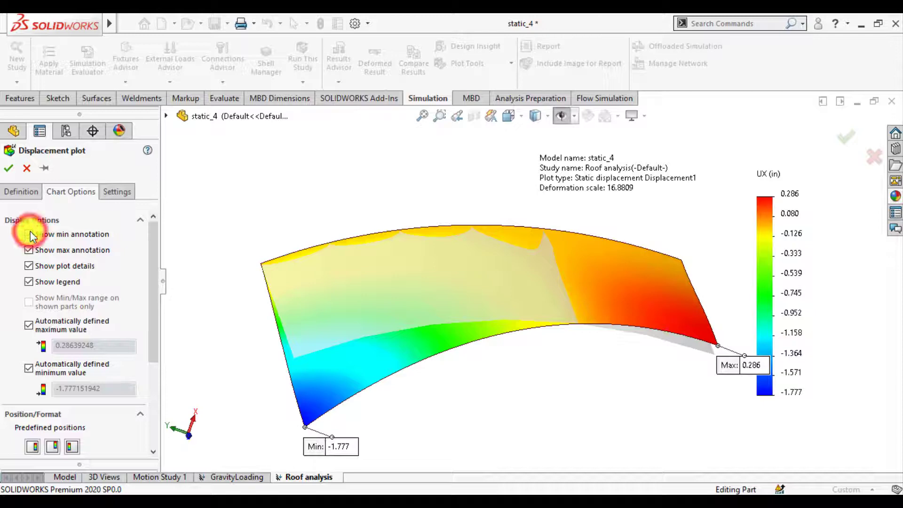
left_click(9, 172)
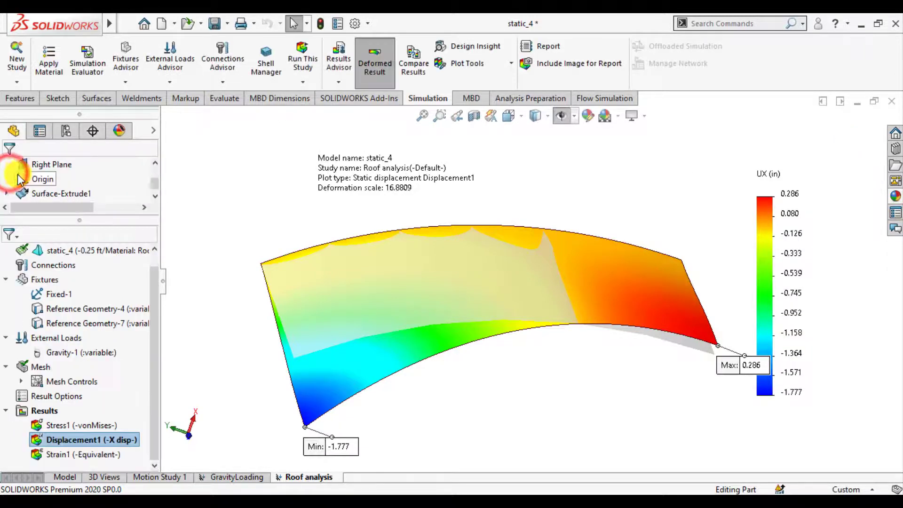
Animate the annotated X displacement plot and inspect the moving roof from several sides.
right_click(57, 447)
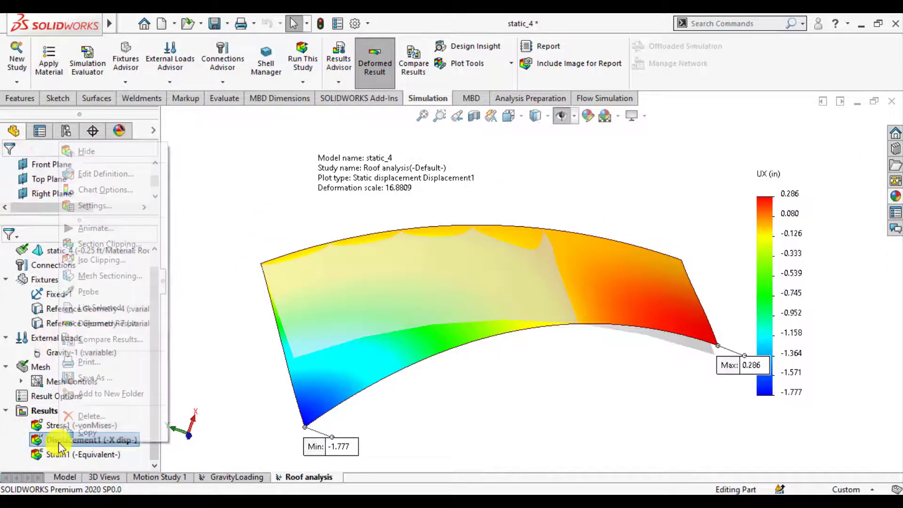
left_click(92, 229)
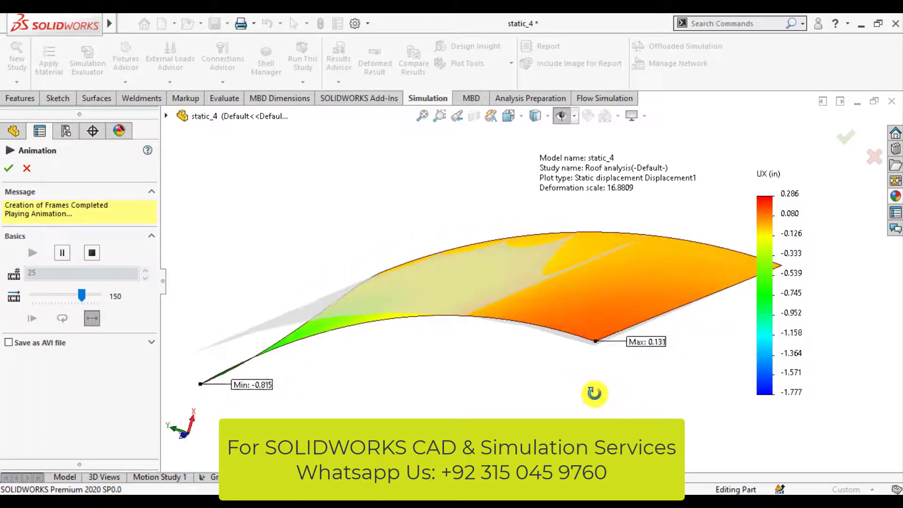
left_click_drag(600, 397, 630, 383)
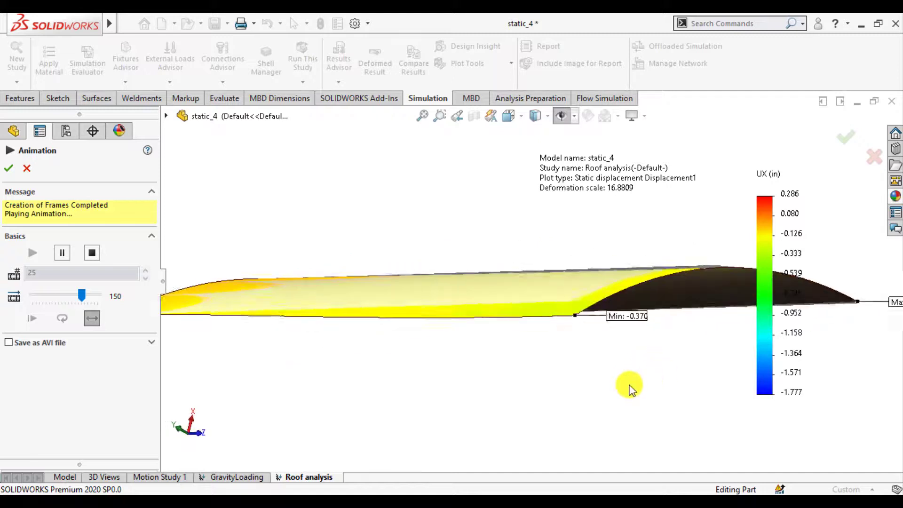
middle_click_drag(512, 370, 552, 407)
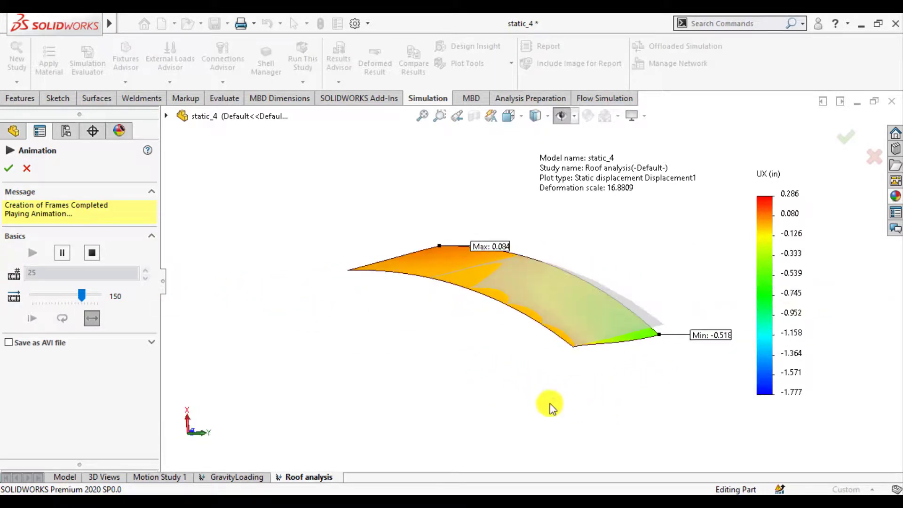
middle_click_drag(477, 368, 447, 388)
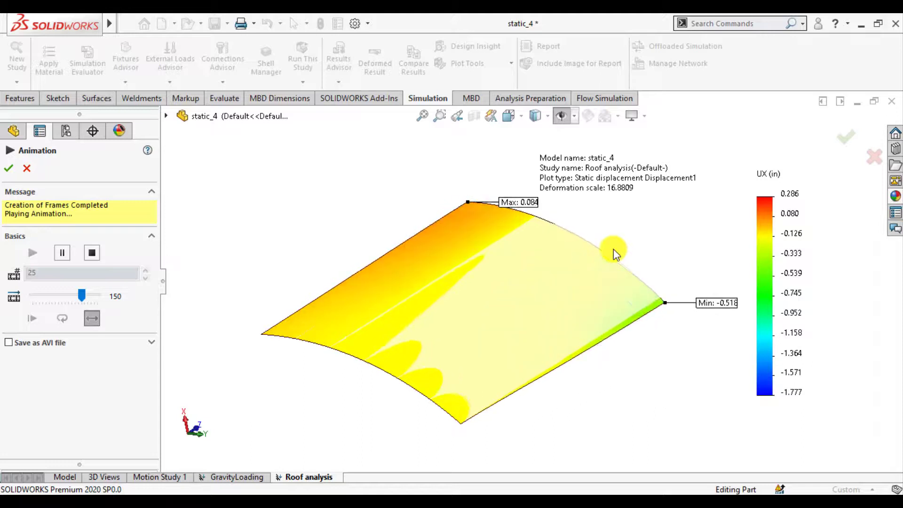
middle_click_drag(613, 249, 630, 258)
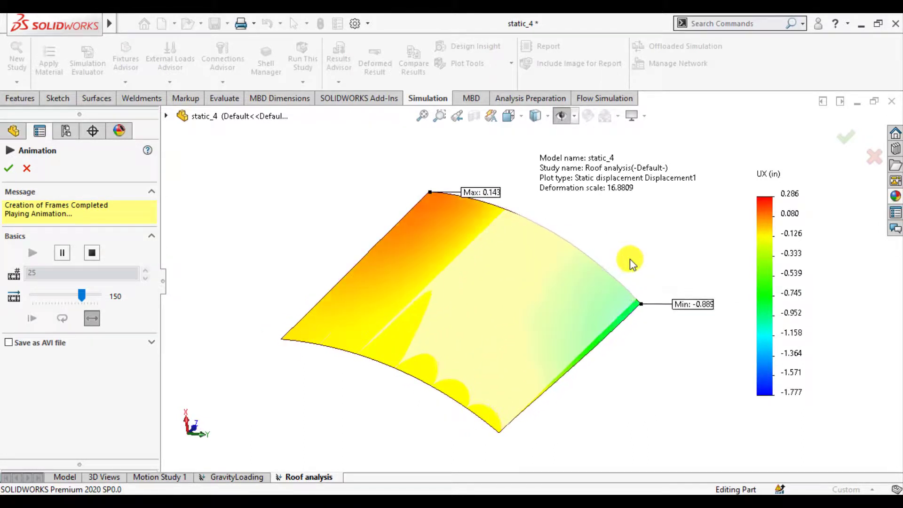